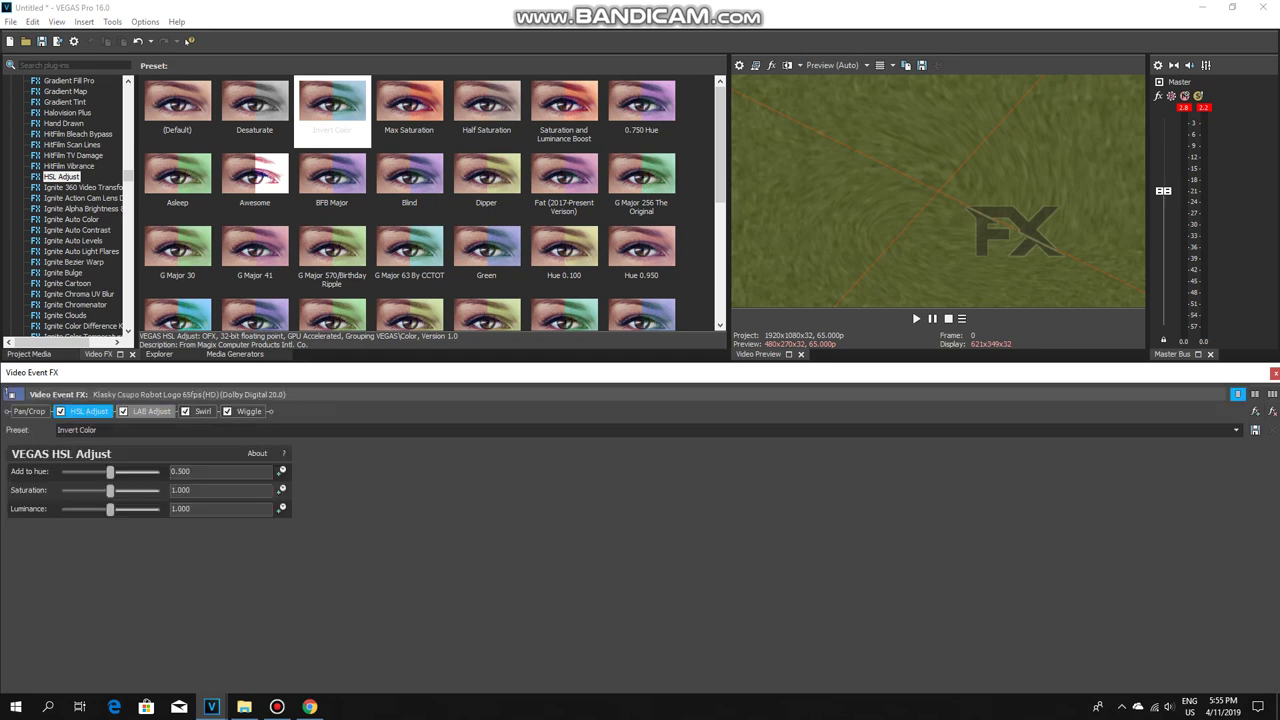
- Examine the LAB Adjust, Swirl and Wiggle effect settings of the first video event
left_click(151, 411)
left_click(203, 411)
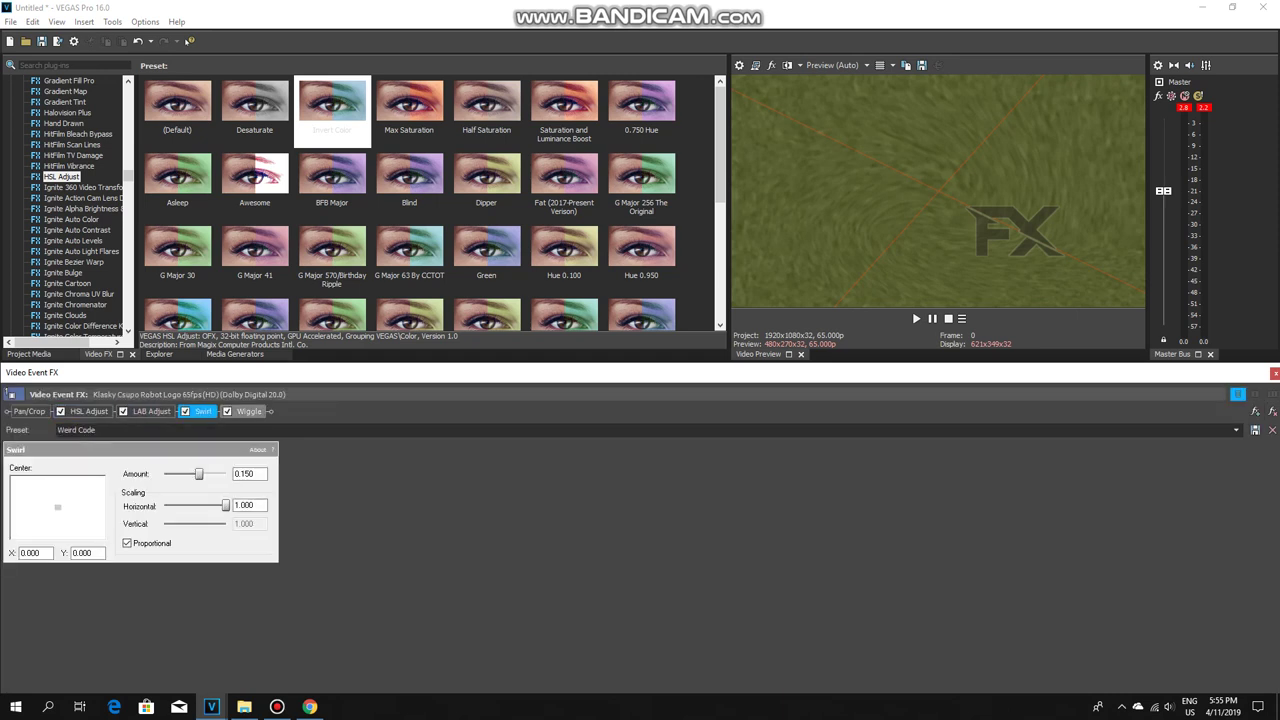
left_click(249, 411)
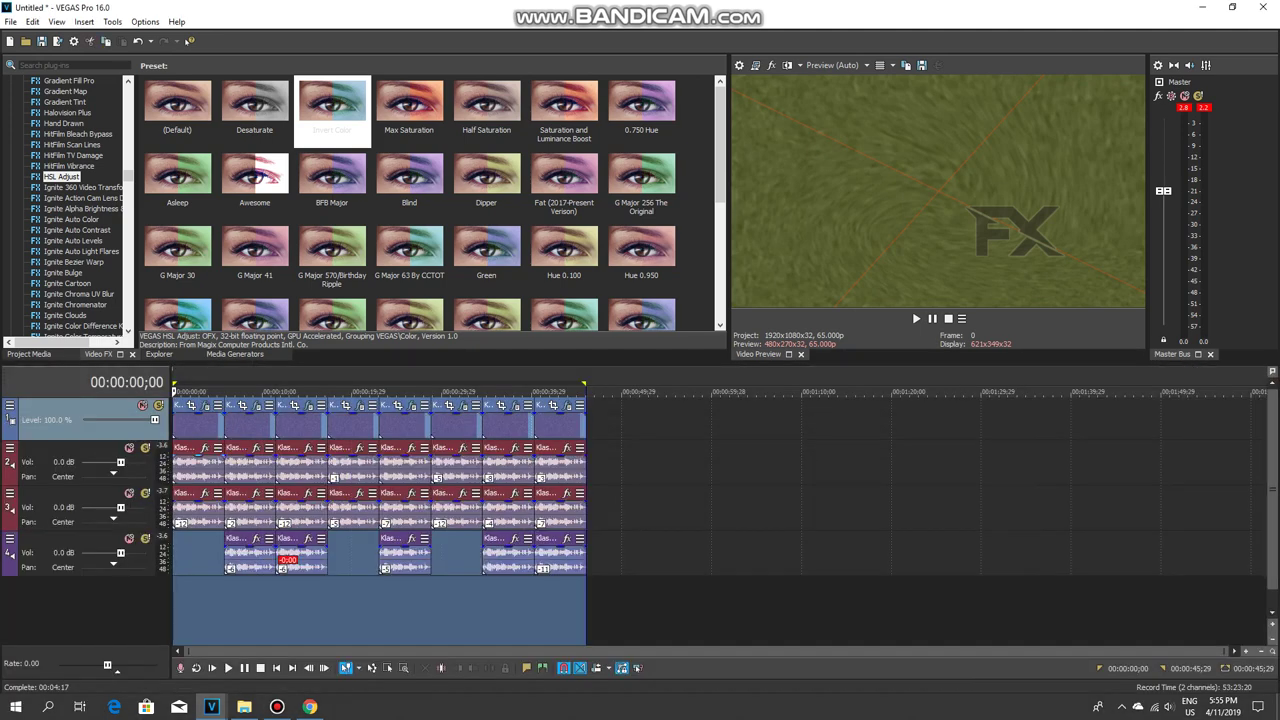
- Check the pitch change in the properties of the first audio event on track 3
left_click(186, 510)
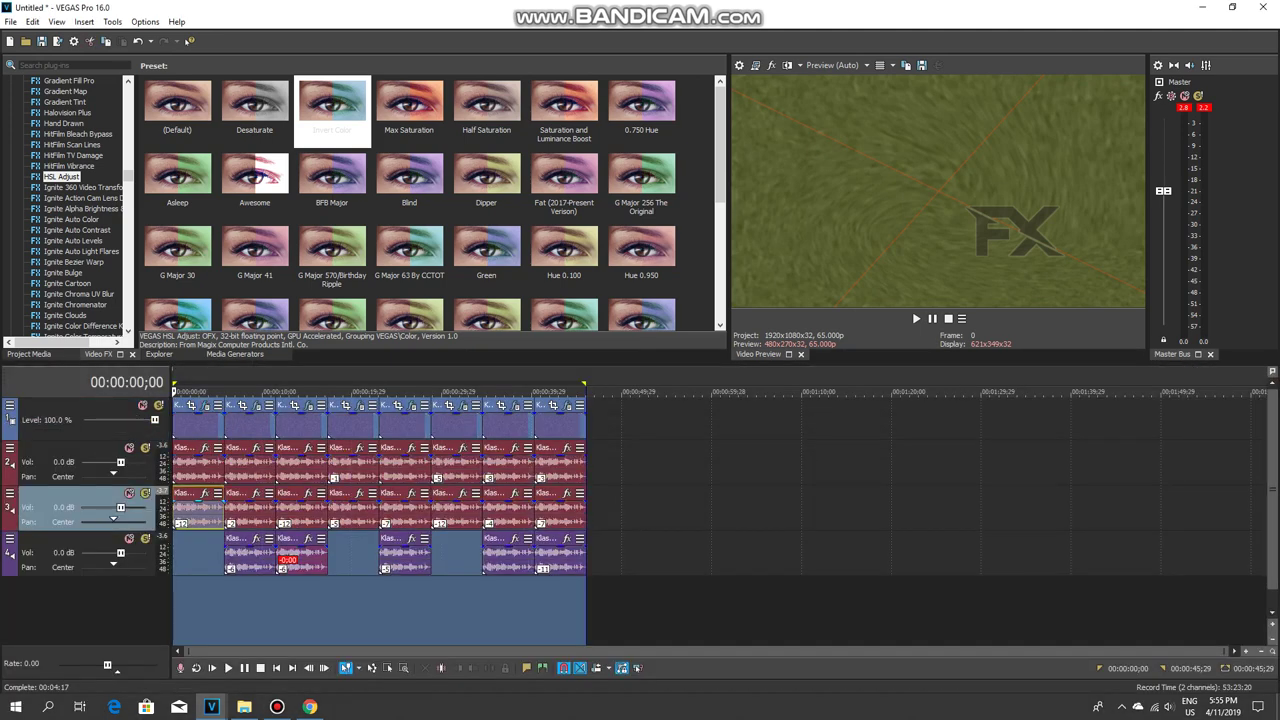
right_click(186, 510)
left_click(279, 648)
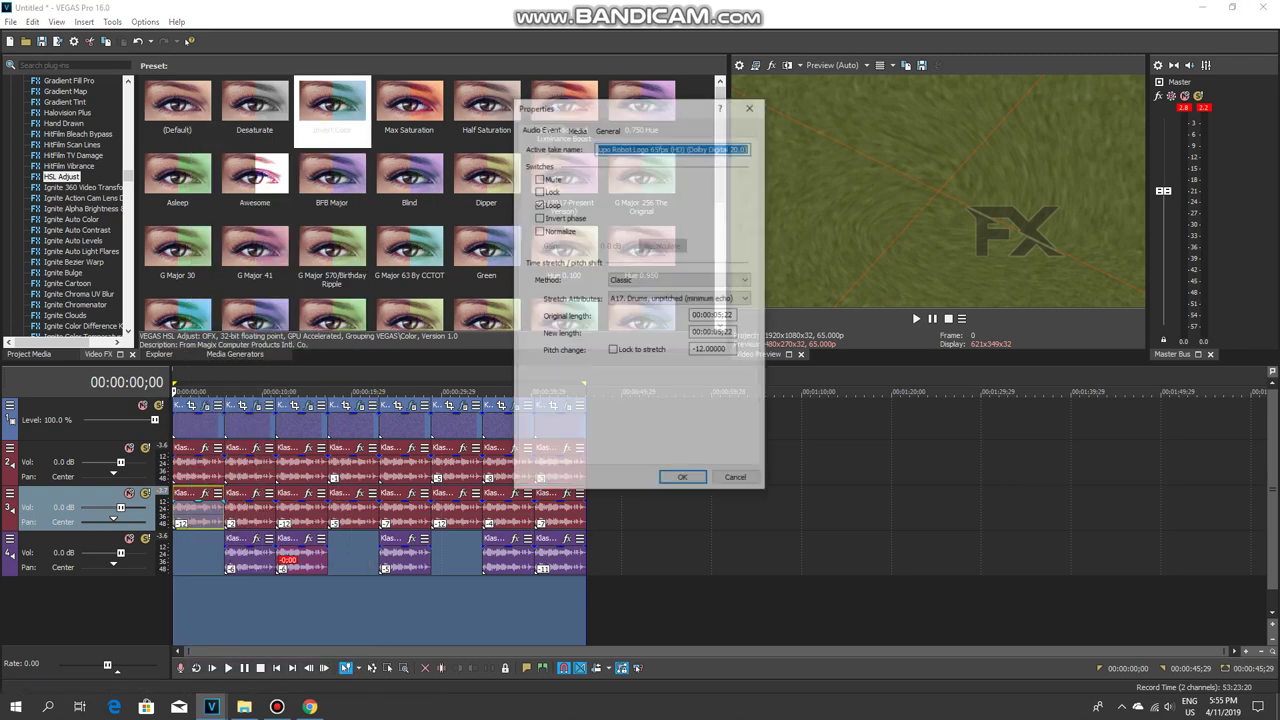
left_click(683, 481)
- Move to the second segment and check the pitch change of its audio events on tracks 3 and 4
left_click(232, 610)
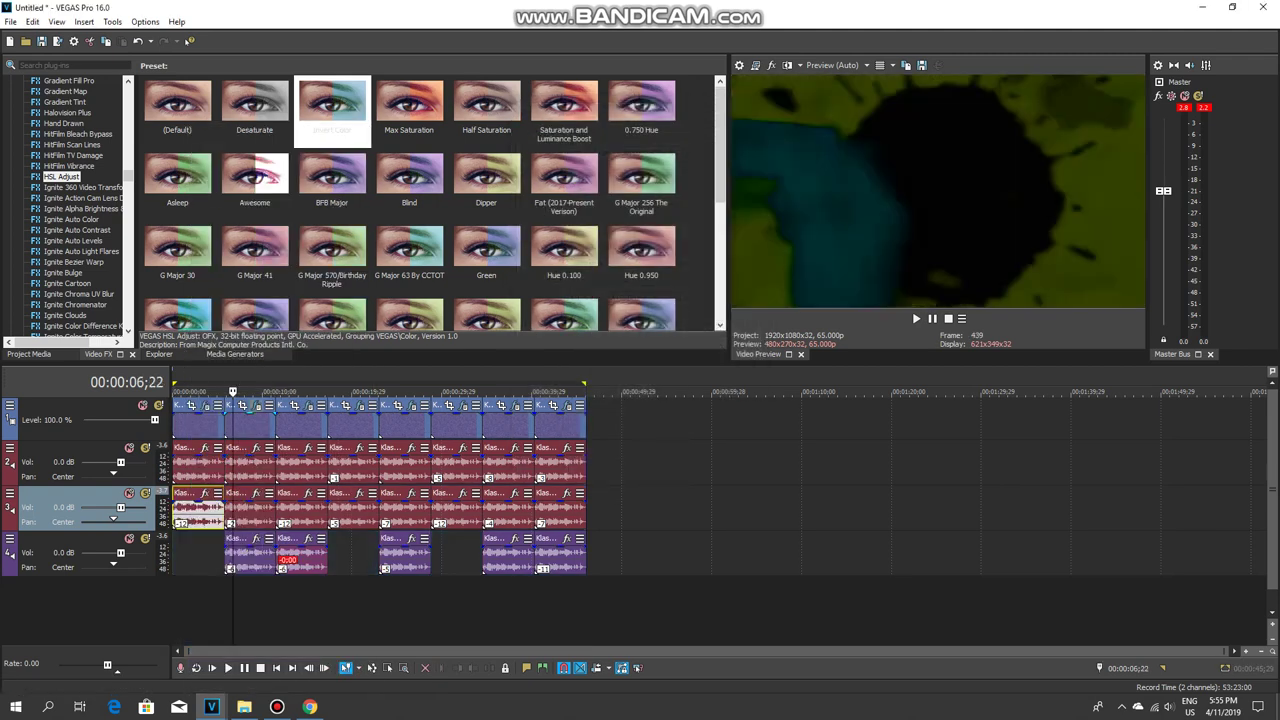
left_click(209, 405)
right_click(252, 510)
left_click(300, 684)
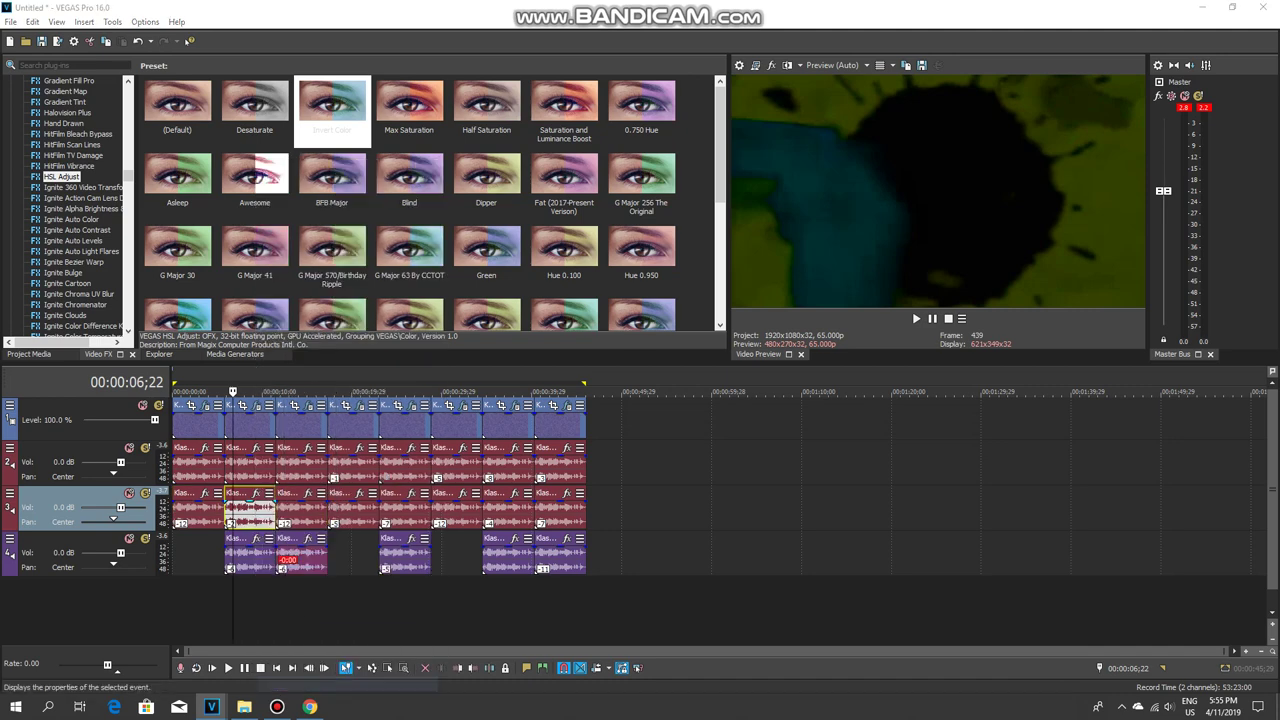
left_click(683, 480)
right_click(250, 553)
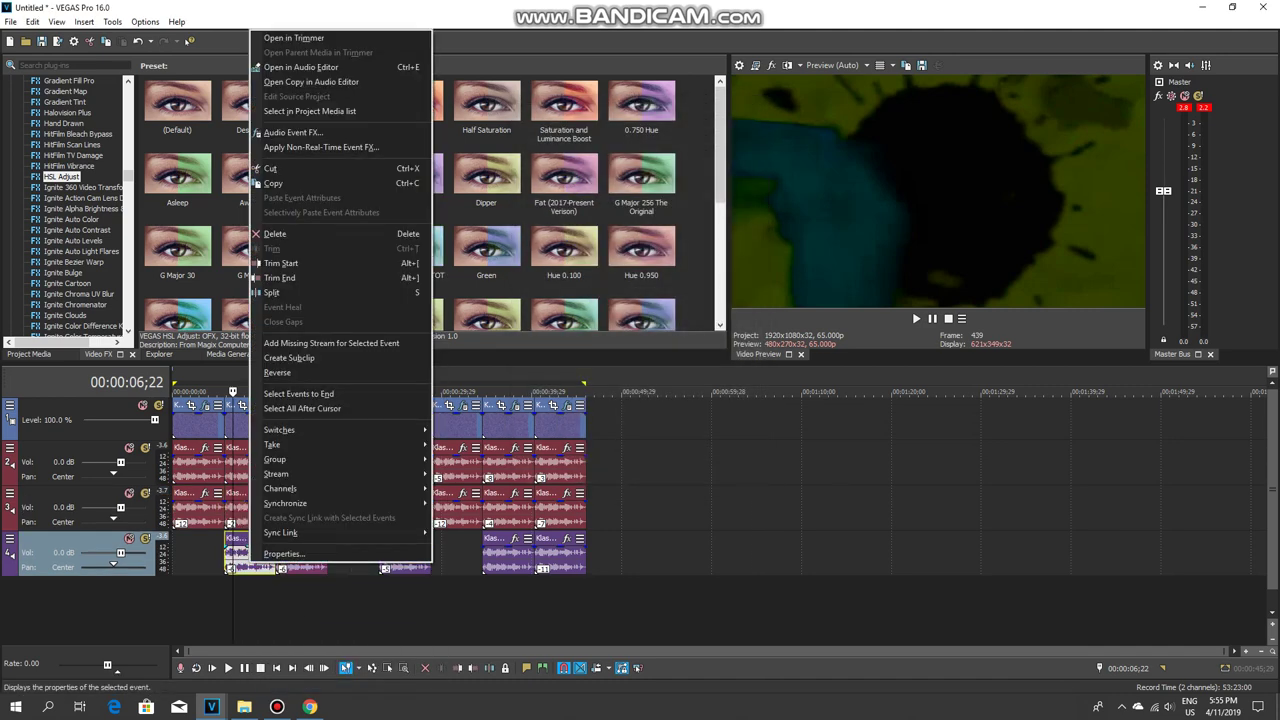
left_click(300, 554)
left_click(684, 481)
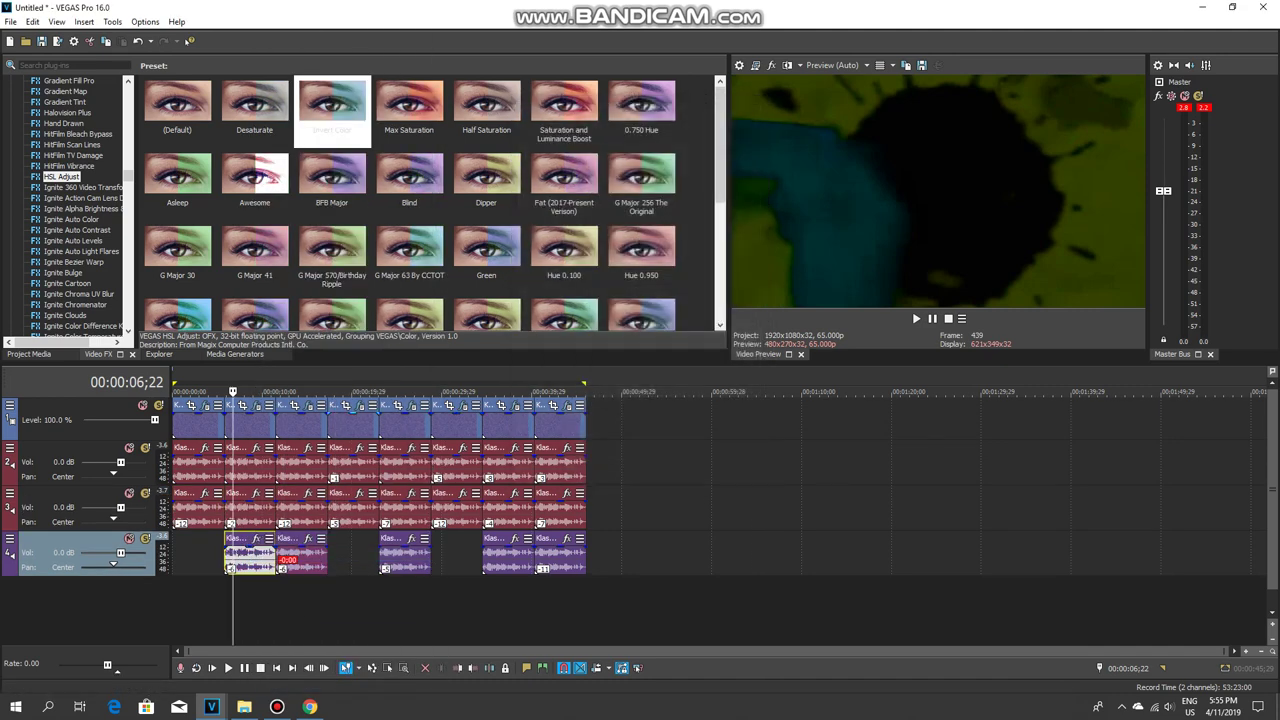
- Move to the third segment and check the pitch change of its audio events on tracks 3 and 4
key("ctrl+Right")
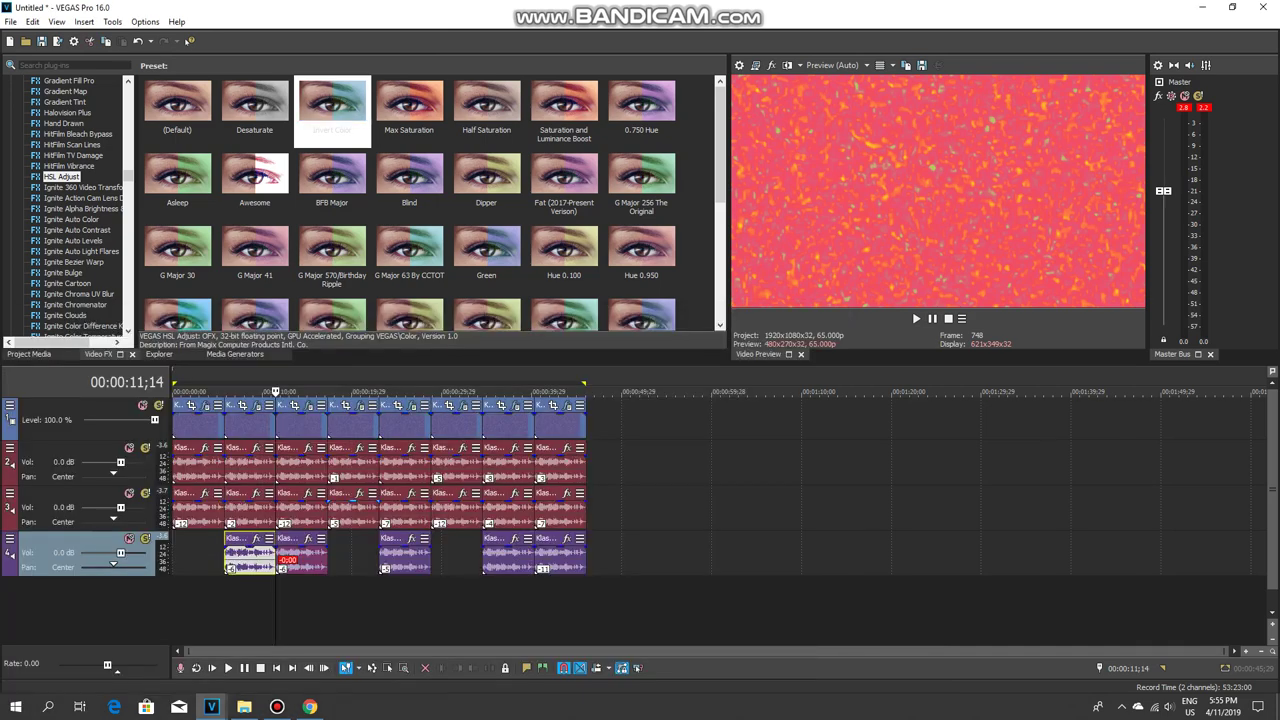
left_click(303, 510)
right_click(305, 510)
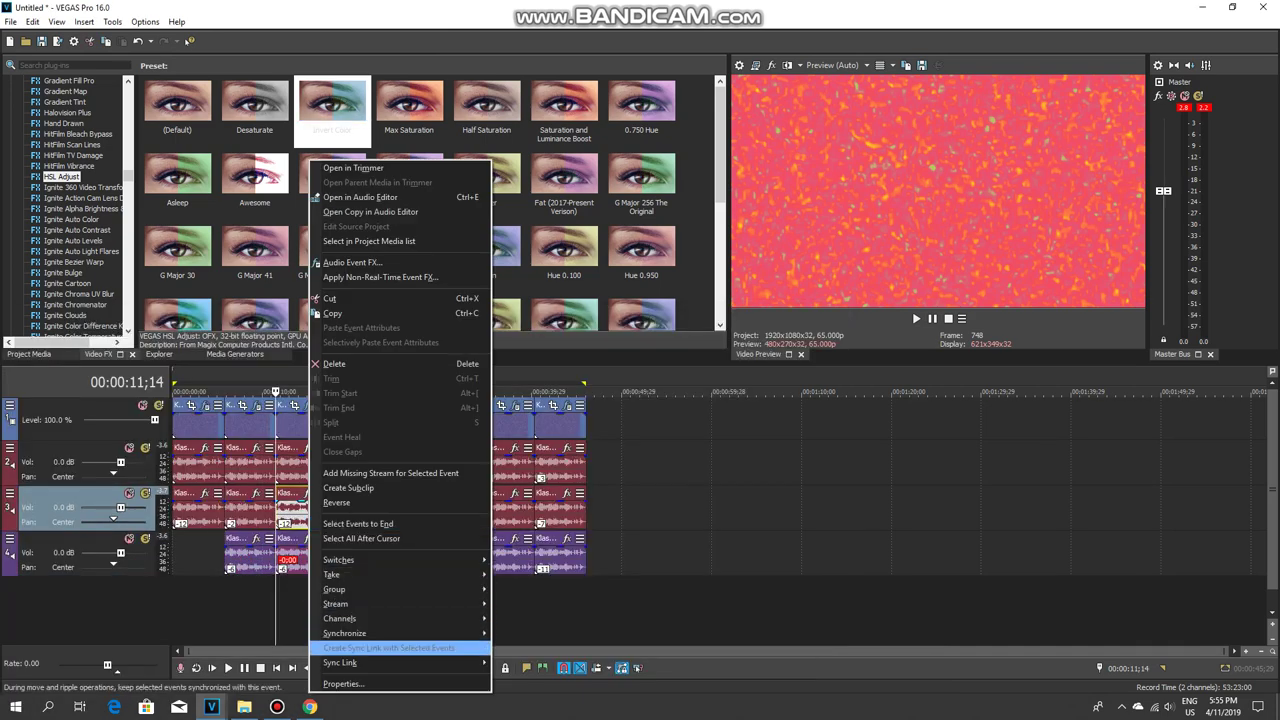
left_click(340, 684)
key("Escape")
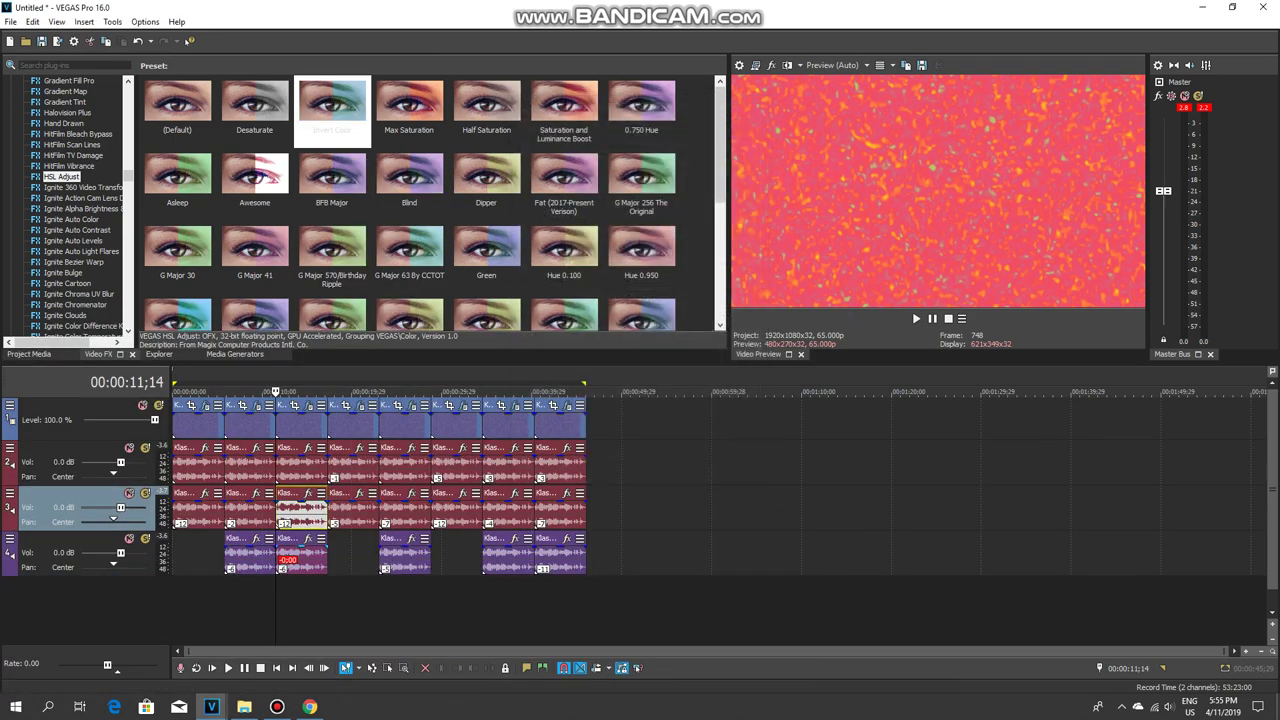
right_click(288, 555)
left_click(340, 552)
key("Escape")
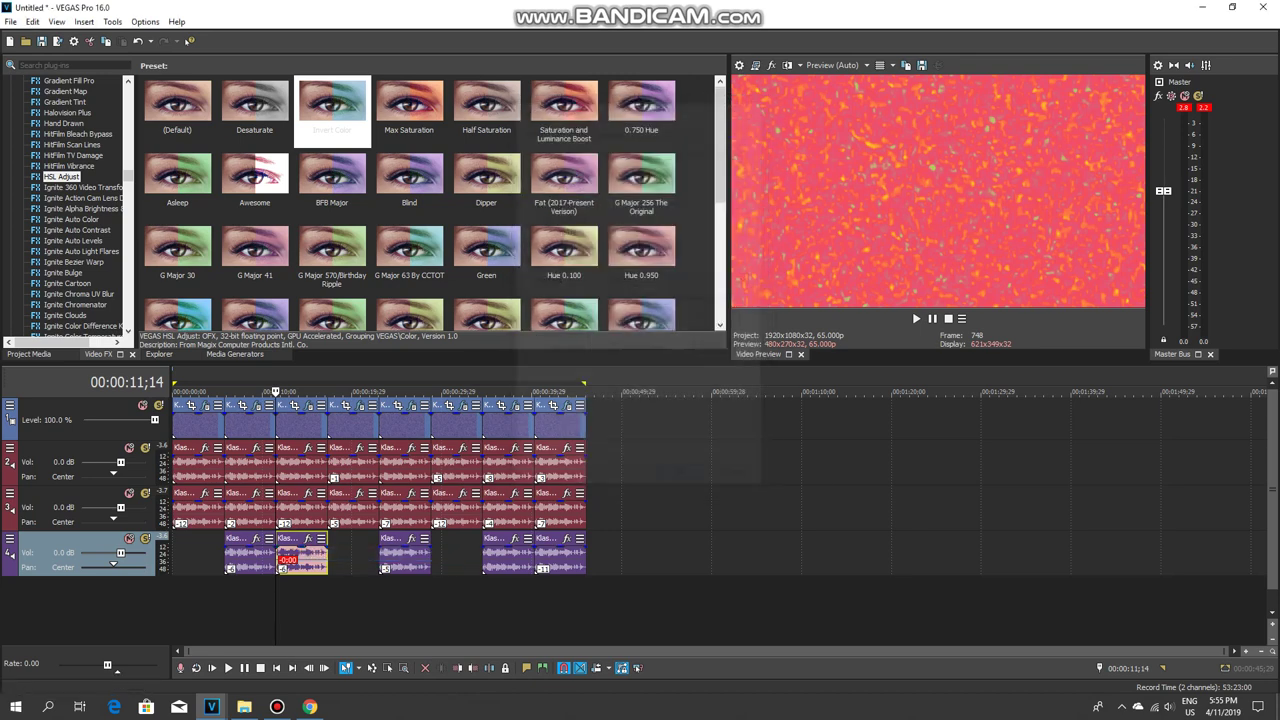
- Move to the fourth segment and check the pitch change of its audio events on tracks 2 and 3
left_click(342, 391)
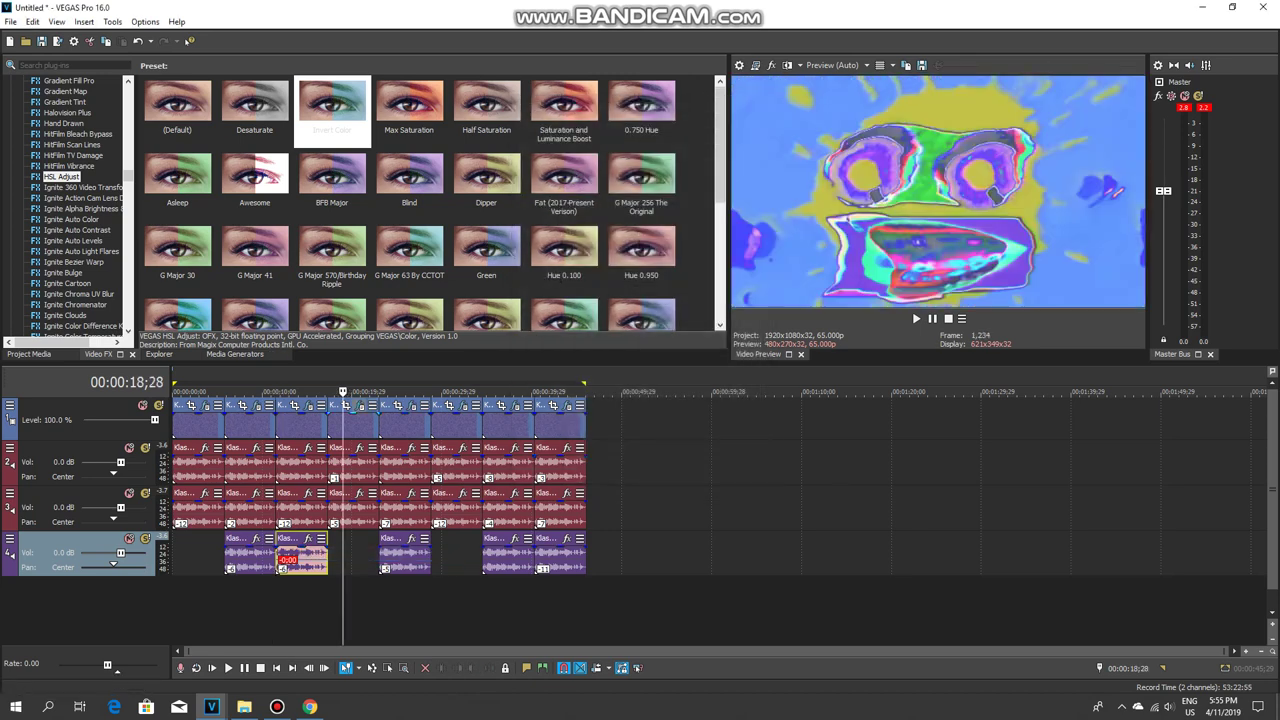
left_click(358, 405)
right_click(355, 462)
left_click(450, 684)
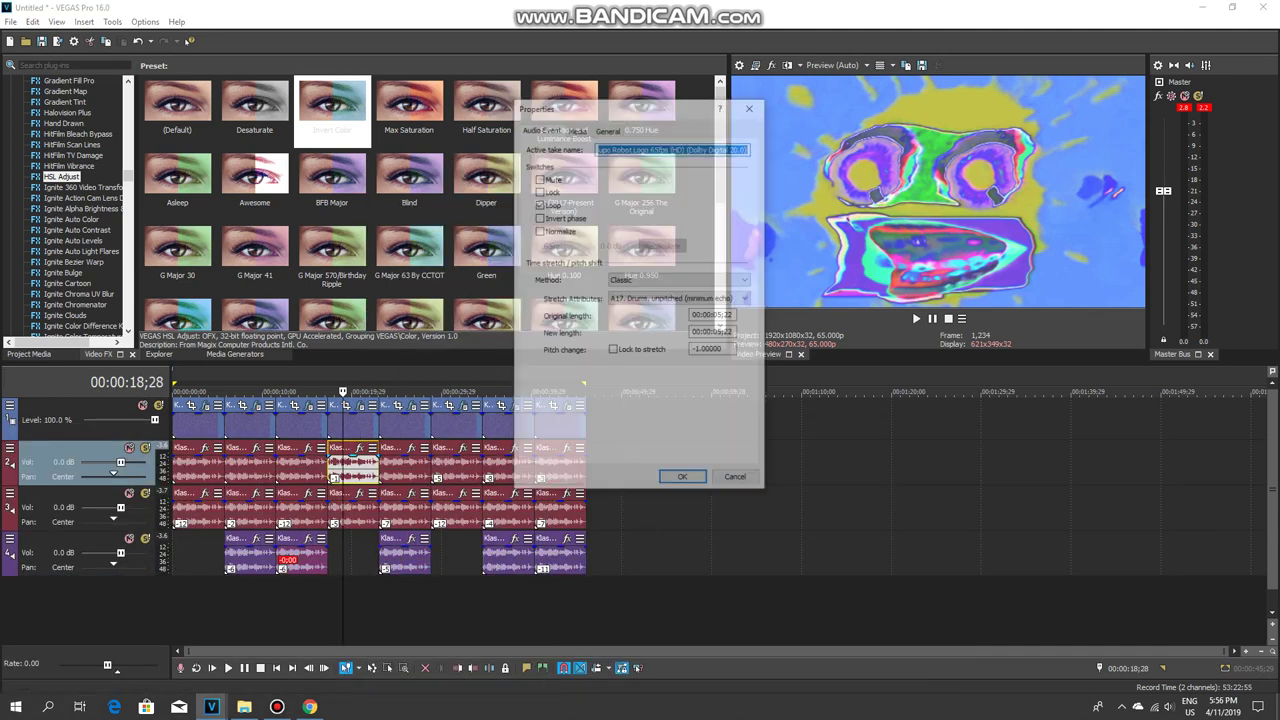
left_click(683, 480)
right_click(355, 508)
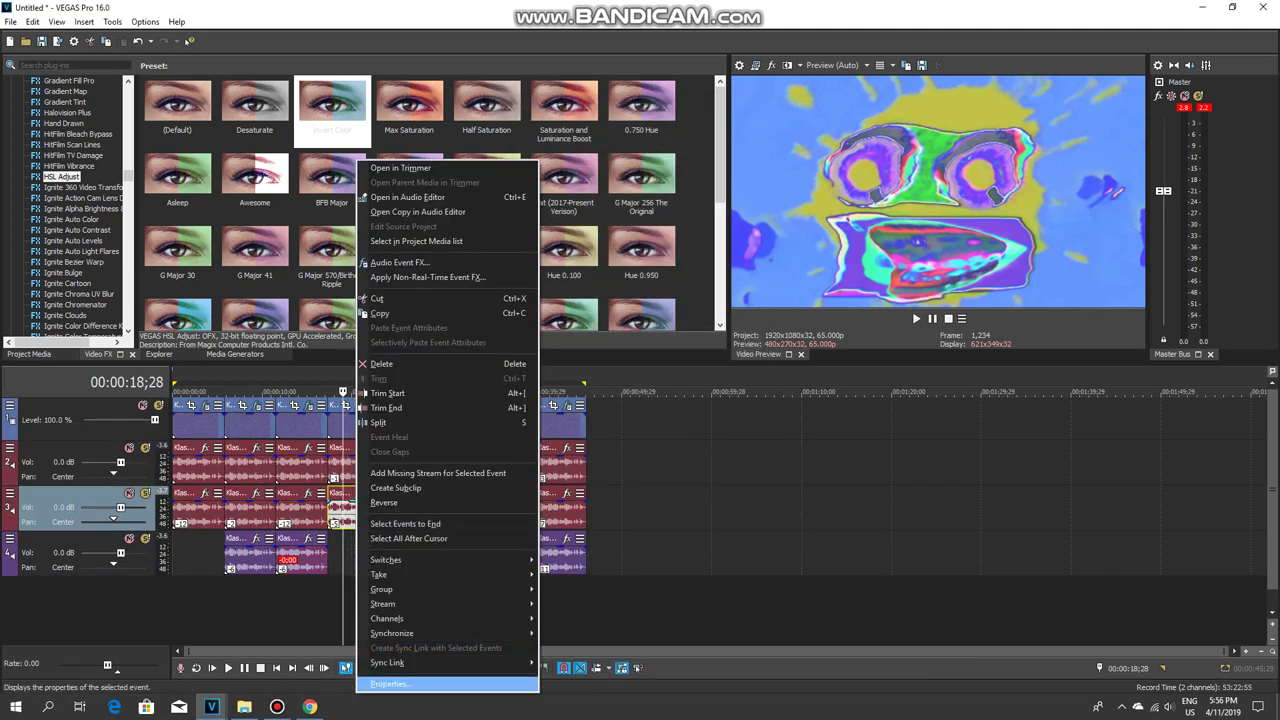
left_click(450, 684)
left_click(684, 481)
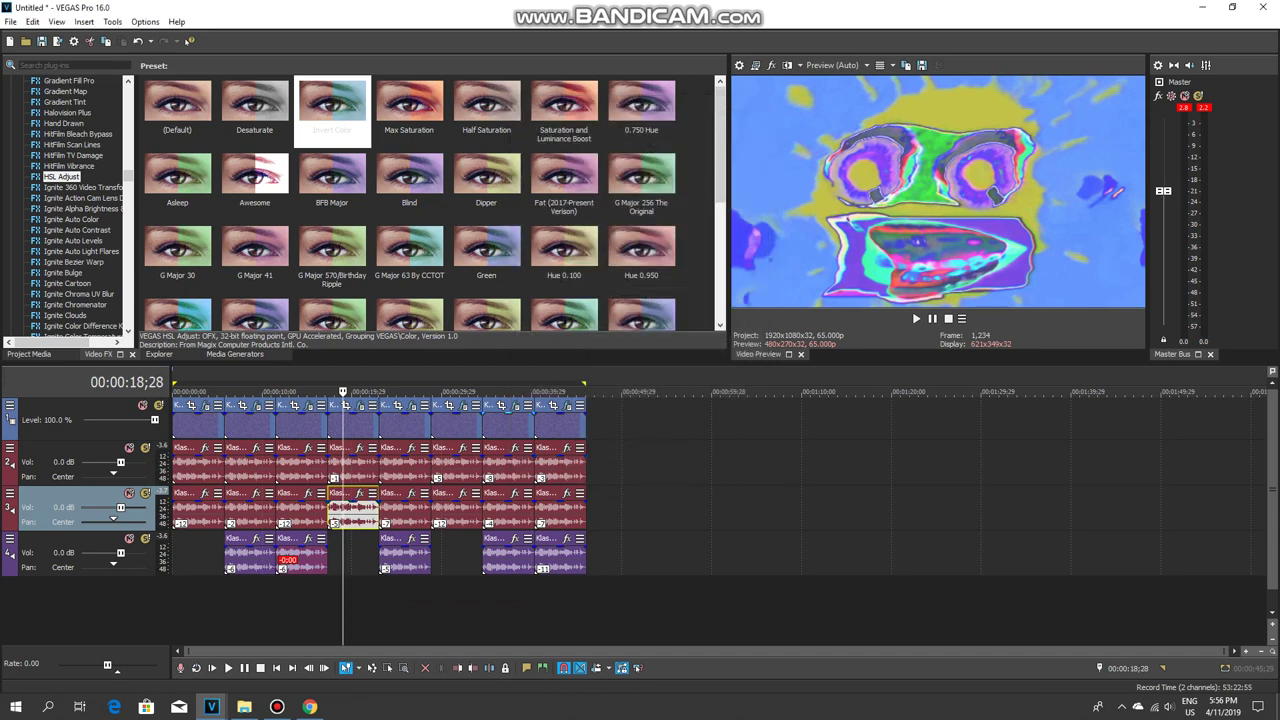
- Examine the Wave, TV Simulator and final Wave effect settings of the fifth video event
left_click(386, 392)
left_click(410, 405)
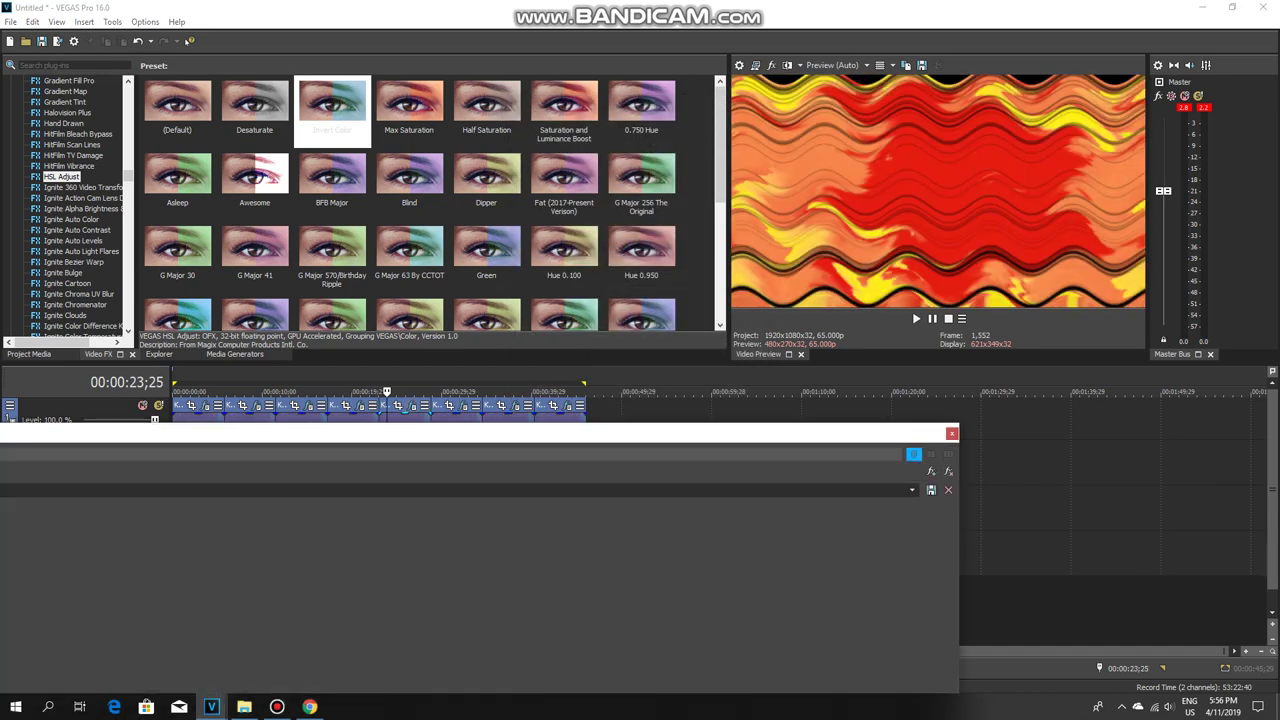
left_click(146, 464)
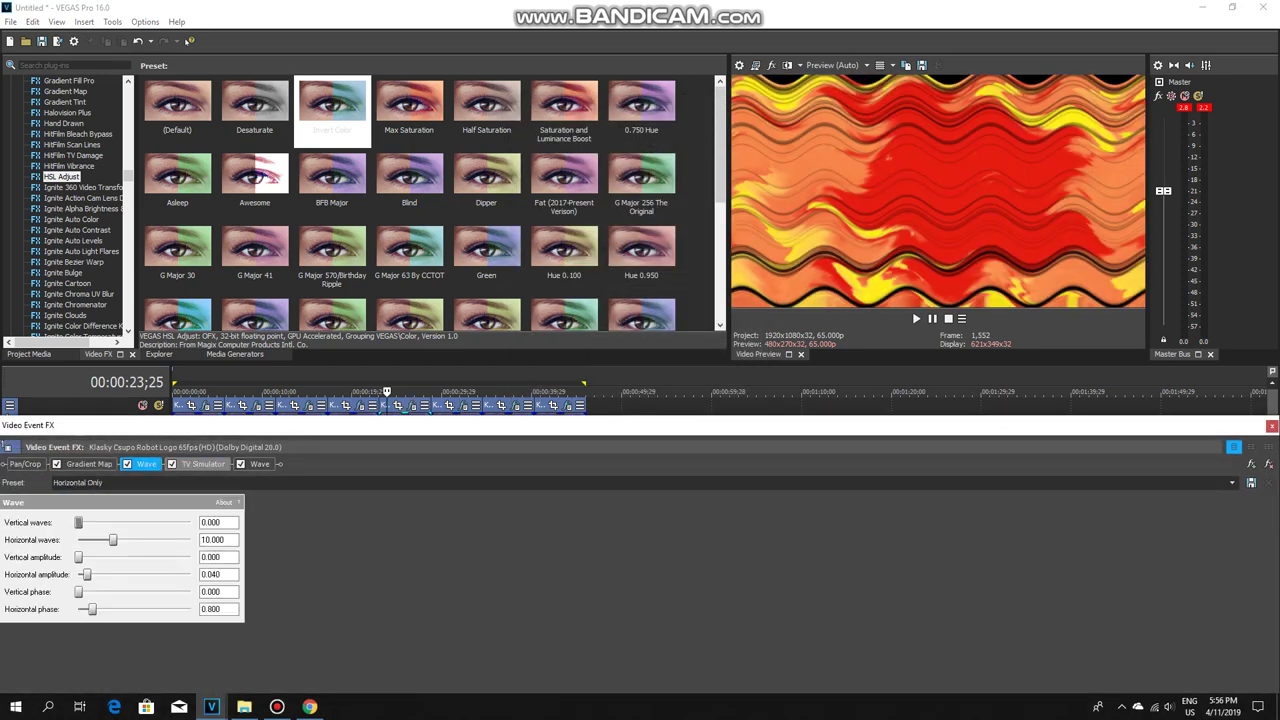
left_click(202, 464)
left_click(259, 464)
left_click(1271, 425)
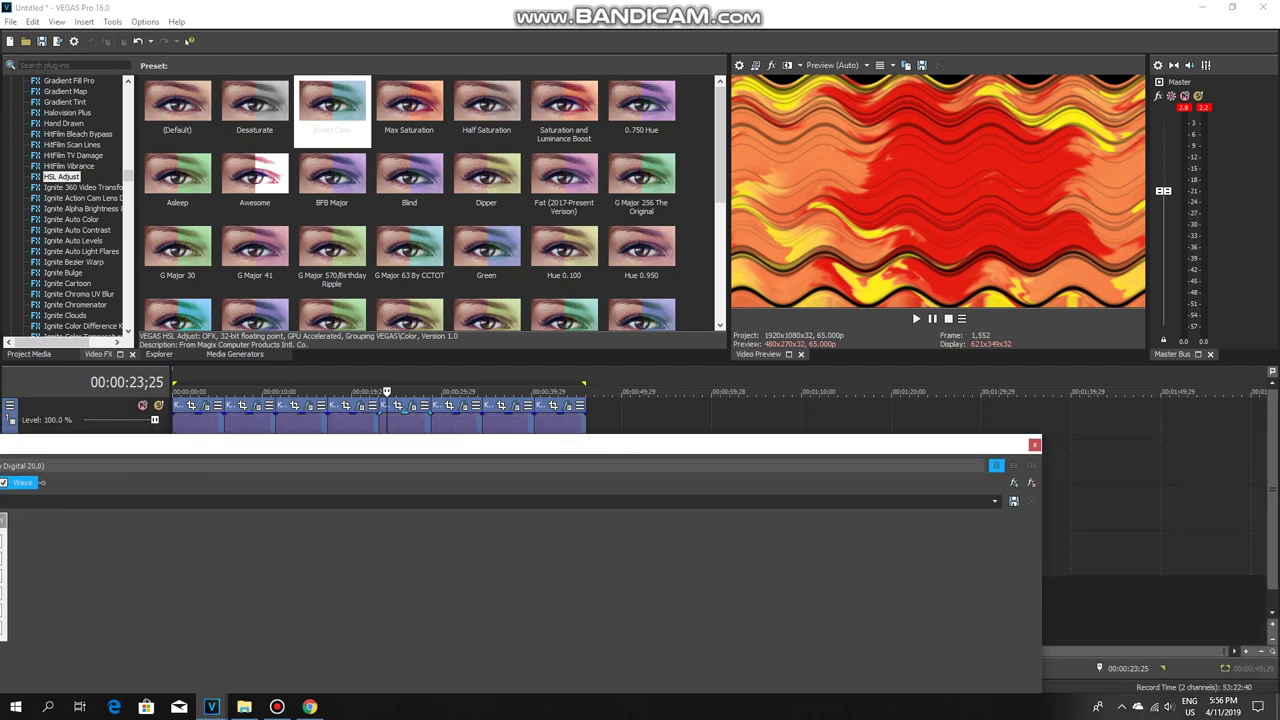
- Check the pitch change of the fifth segment's audio events on tracks 3 and 4
right_click(418, 465)
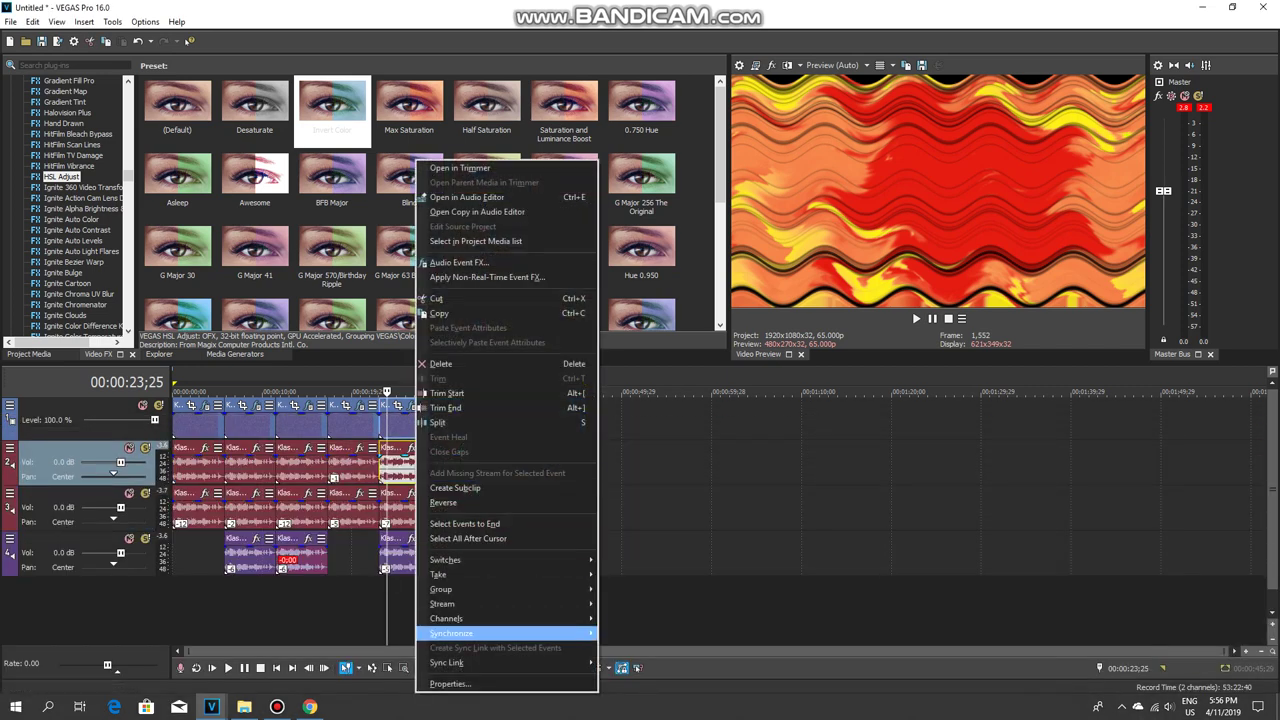
right_click(404, 510)
left_click(437, 683)
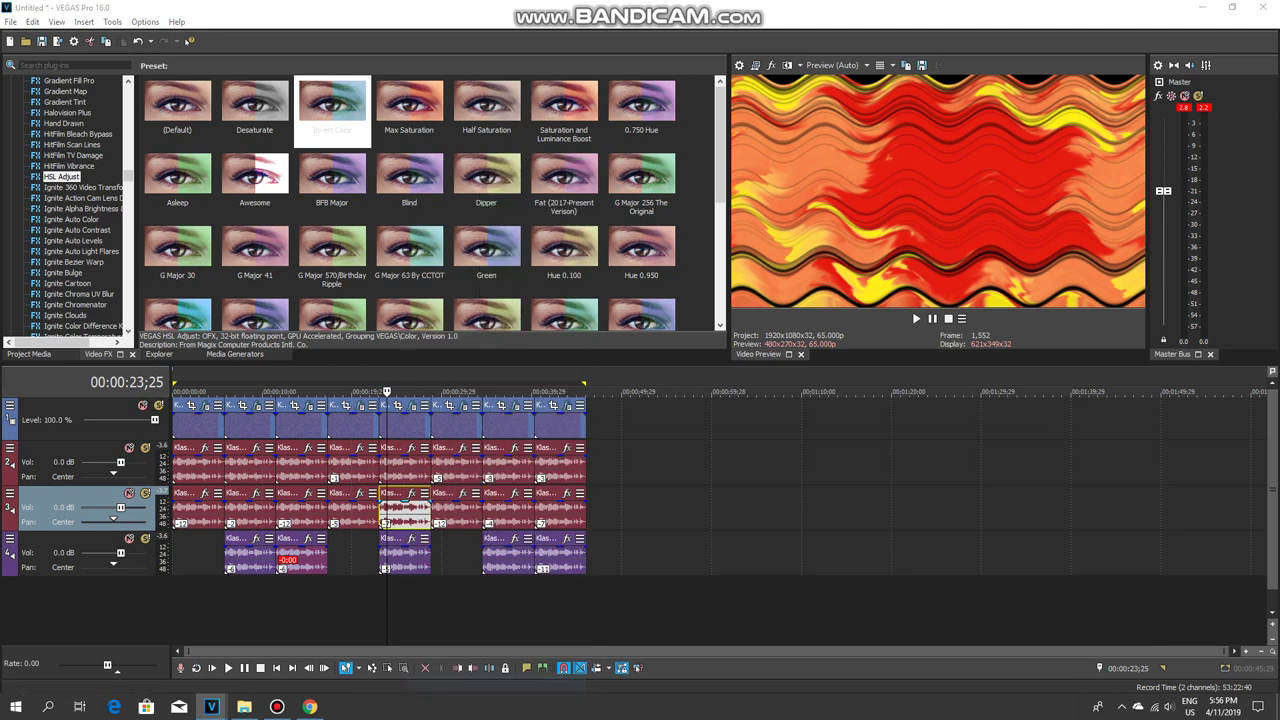
left_click(684, 480)
right_click(418, 548)
left_click(450, 548)
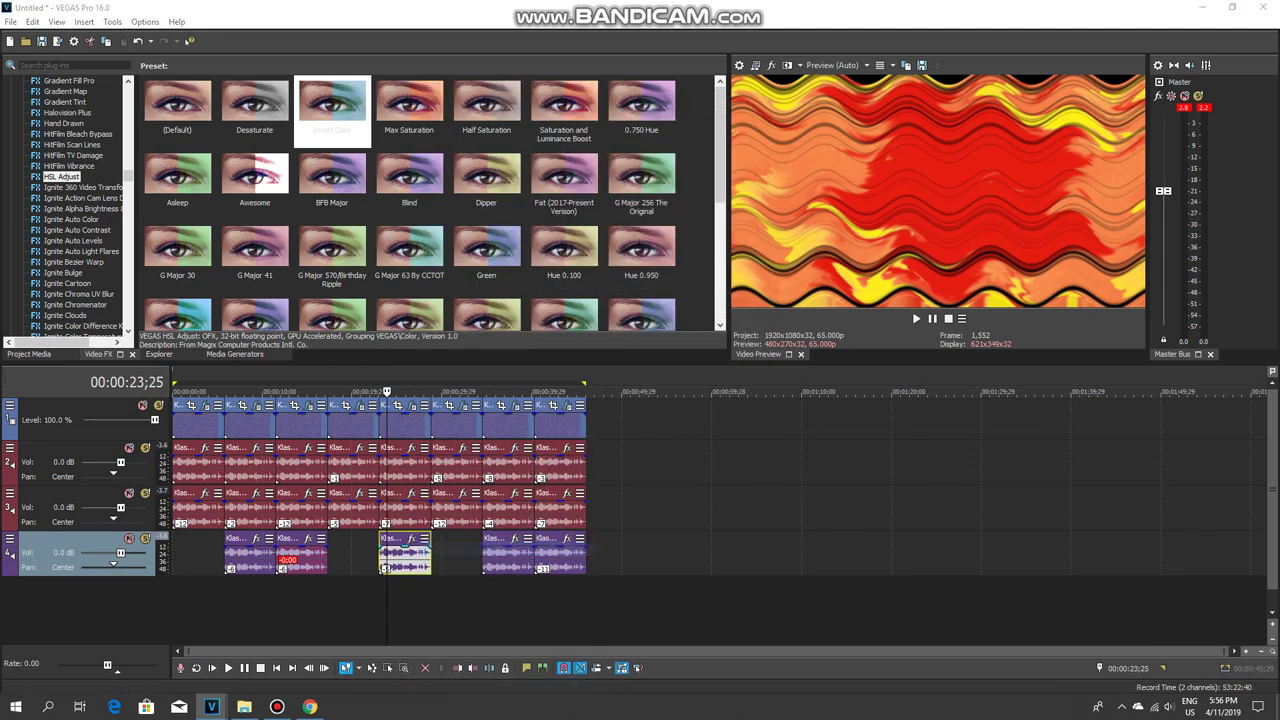
left_click(684, 480)
- Move to the sixth segment and look through the Ignite 360 Video Transform effects in its video event's chain
left_click(431, 555)
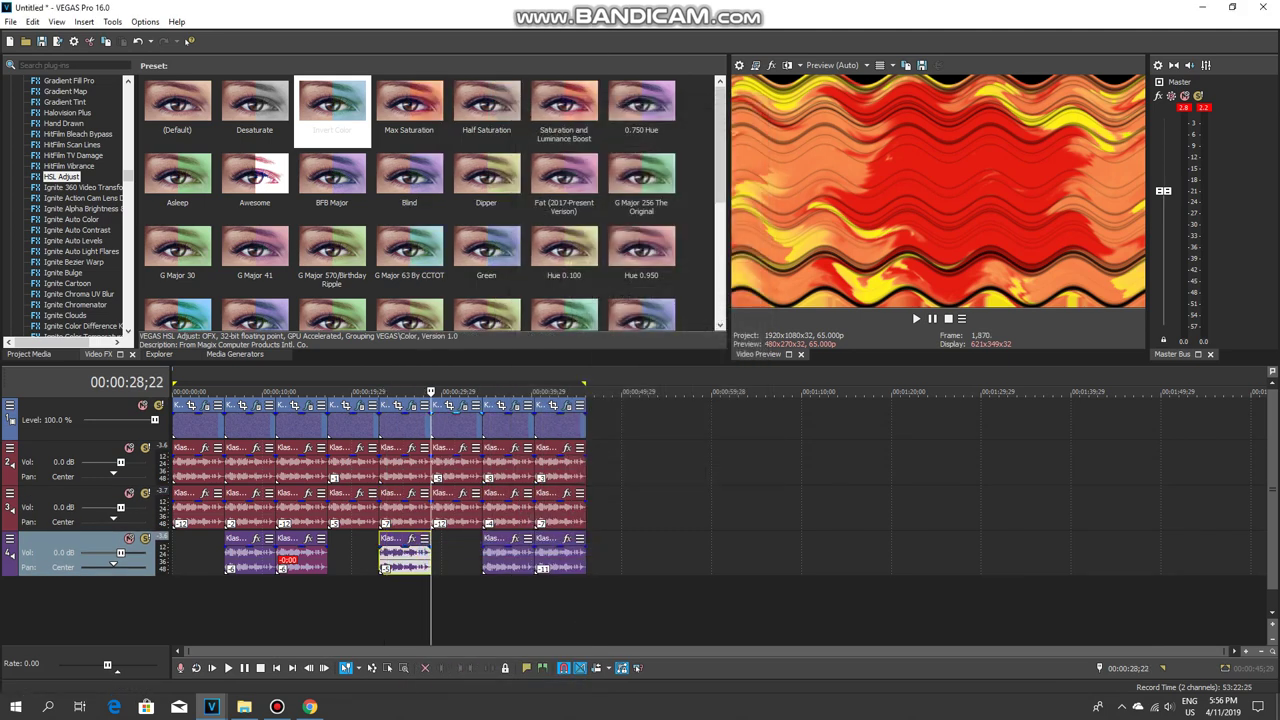
left_click(411, 538)
left_click_drag(195, 348, 4, 350)
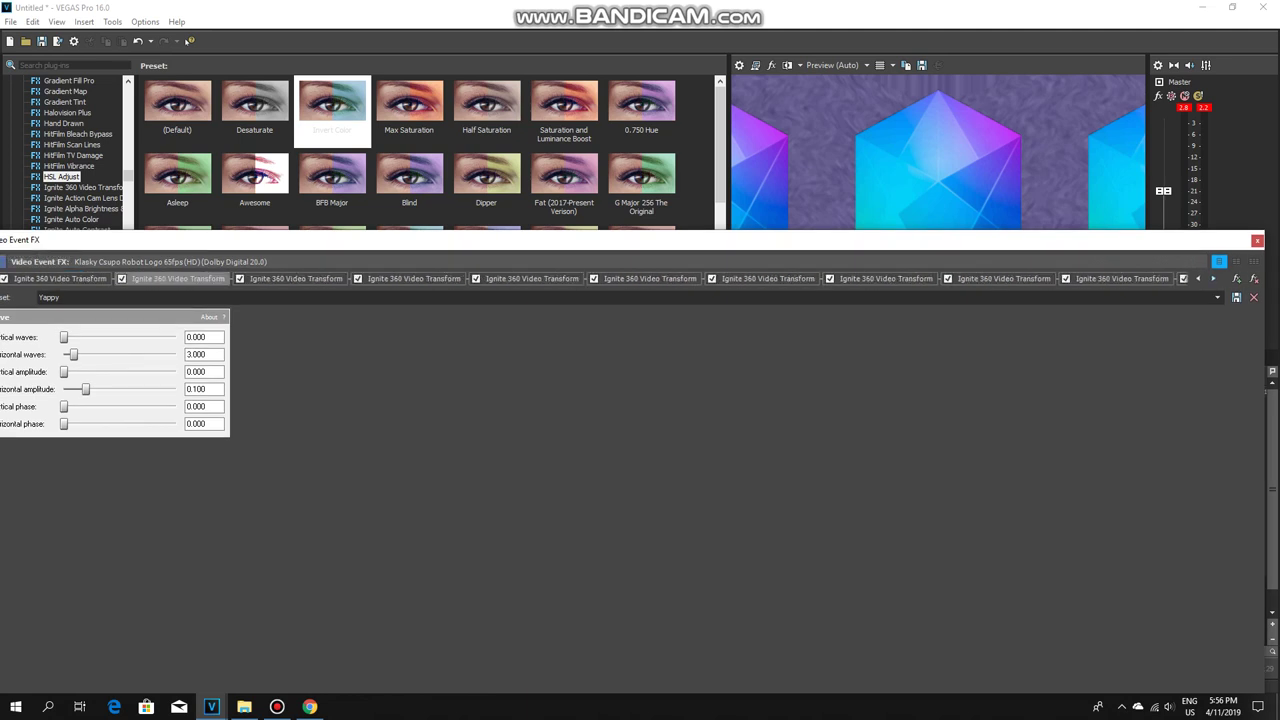
left_click(178, 278)
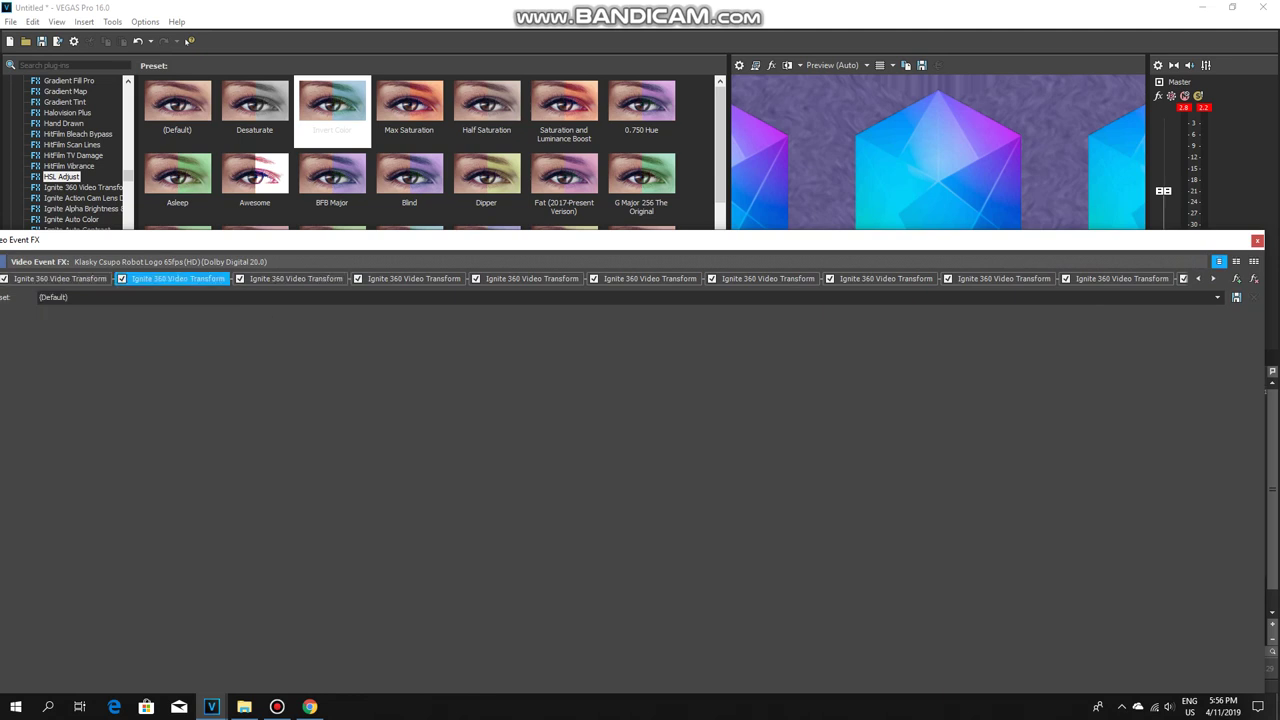
left_click(296, 278)
left_click(414, 278)
left_click(532, 278)
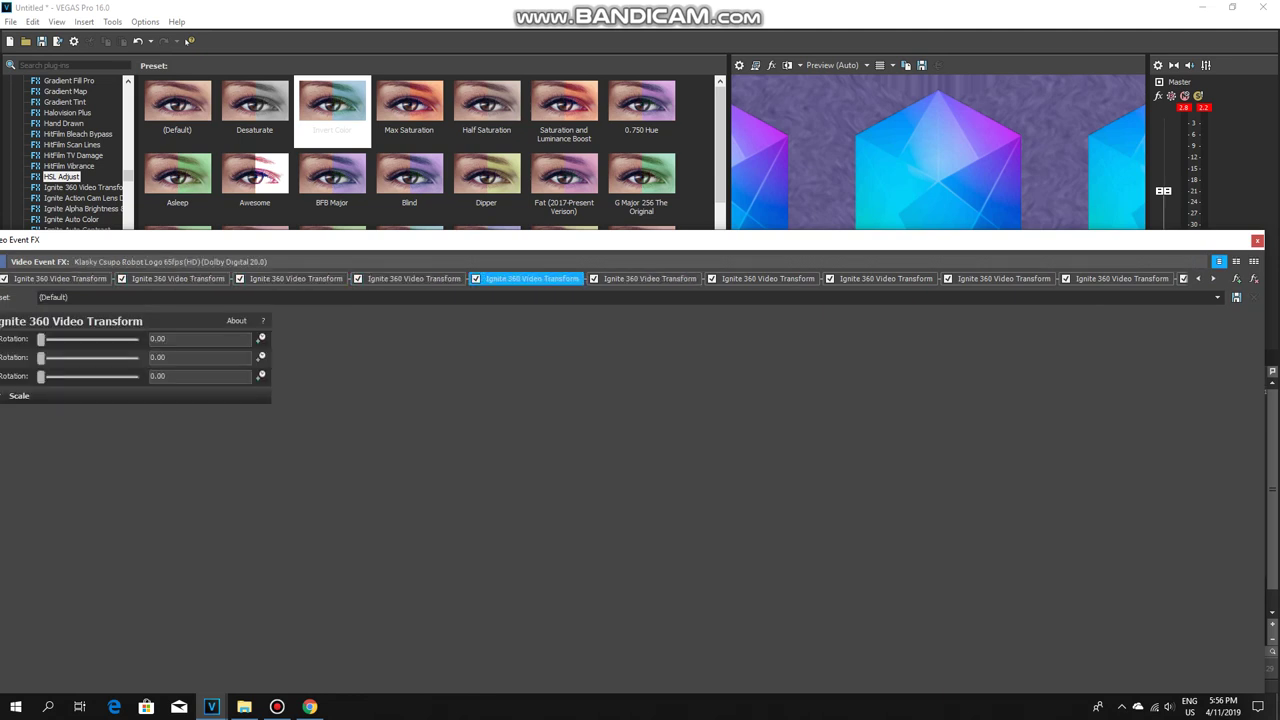
left_click(650, 278)
left_click(768, 278)
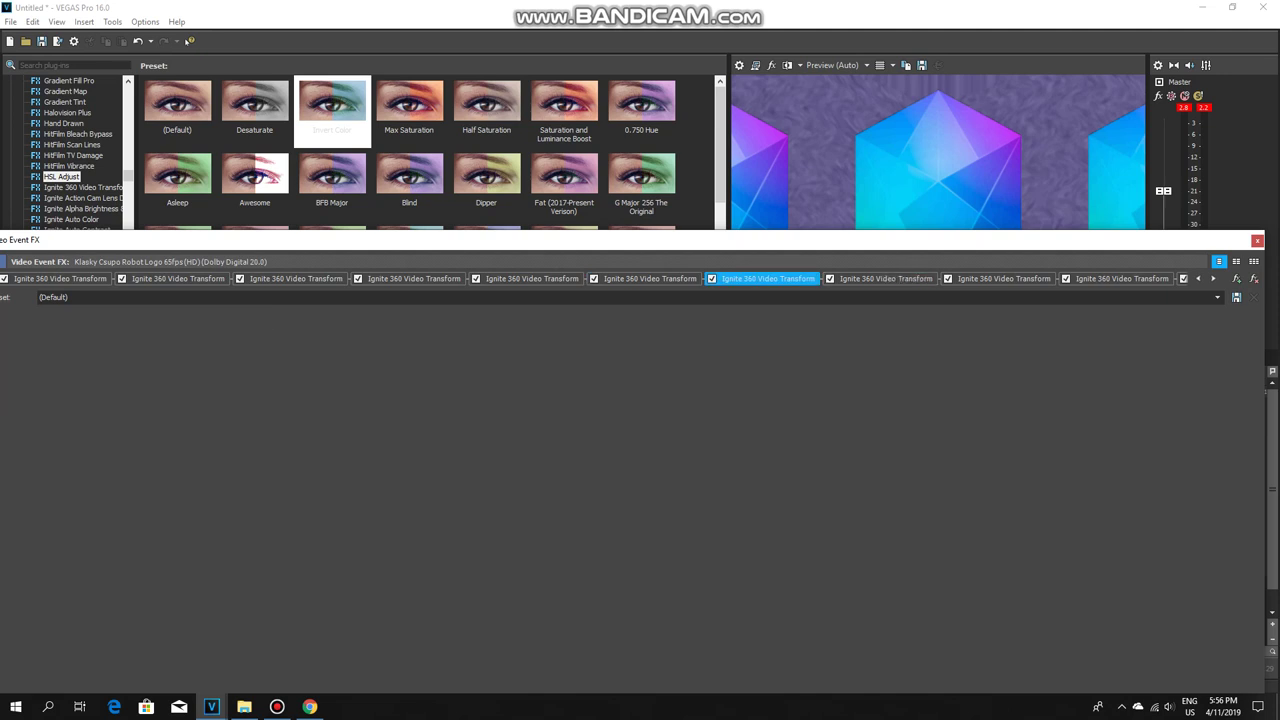
left_click(886, 278)
left_click(1004, 278)
left_click(1122, 278)
- Go back and forth through the Ignite 360 Video Transform effects up to the end of the chain, and close the effects window
key("Left")
key("Left")
key("Left")
key("Left")
key("Left")
key("Left")
key("Left")
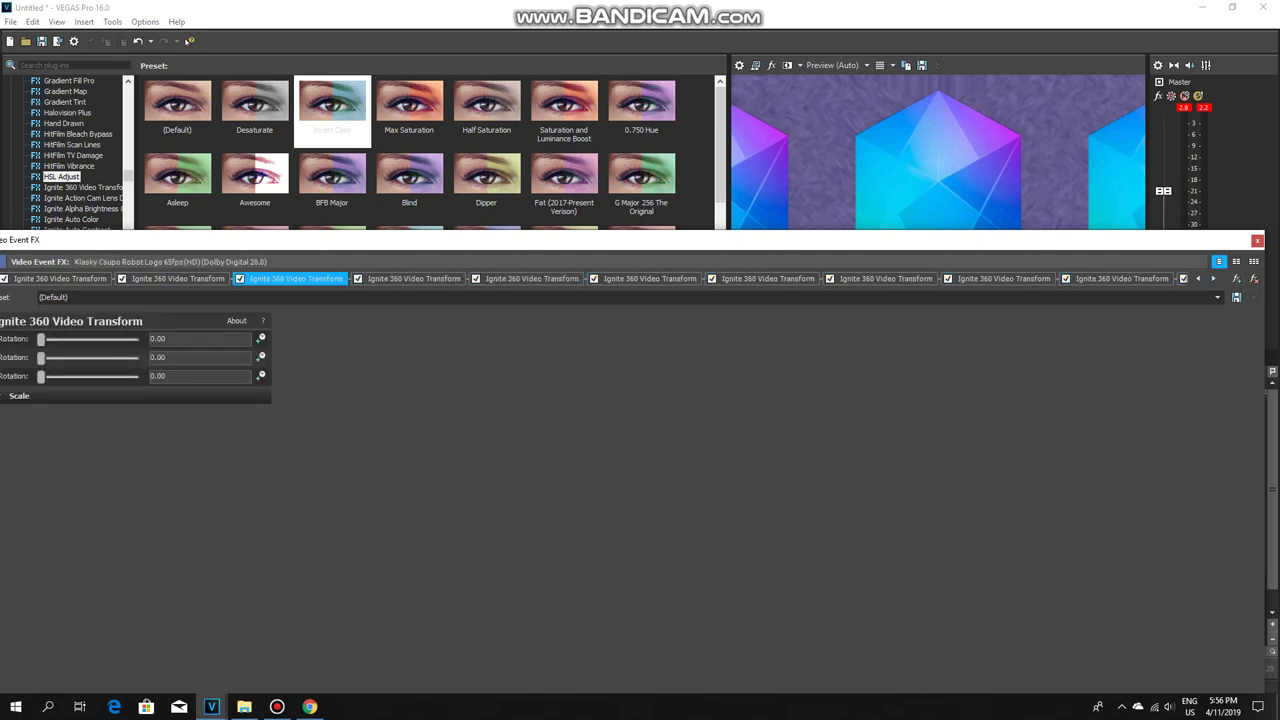
key("Right")
key("Right")
key("Right")
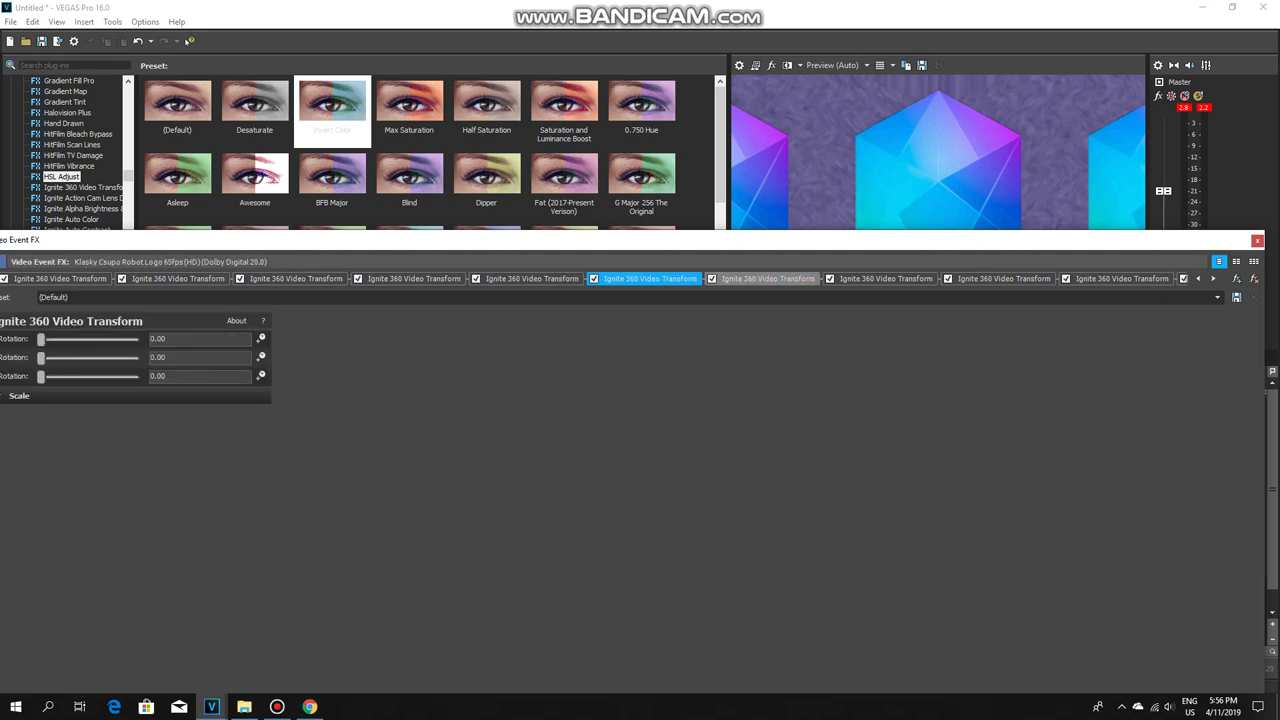
key("Right")
key("Right")
key("Right")
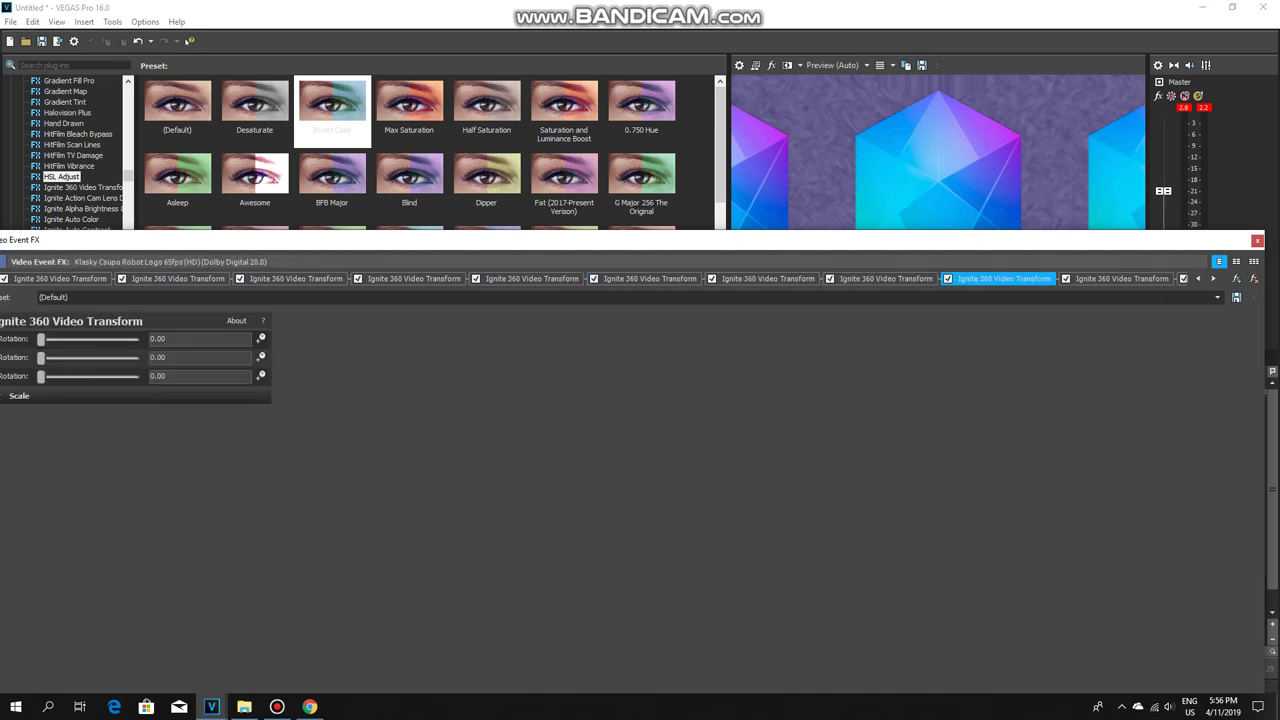
key("Right")
key("Delete")
key("Right")
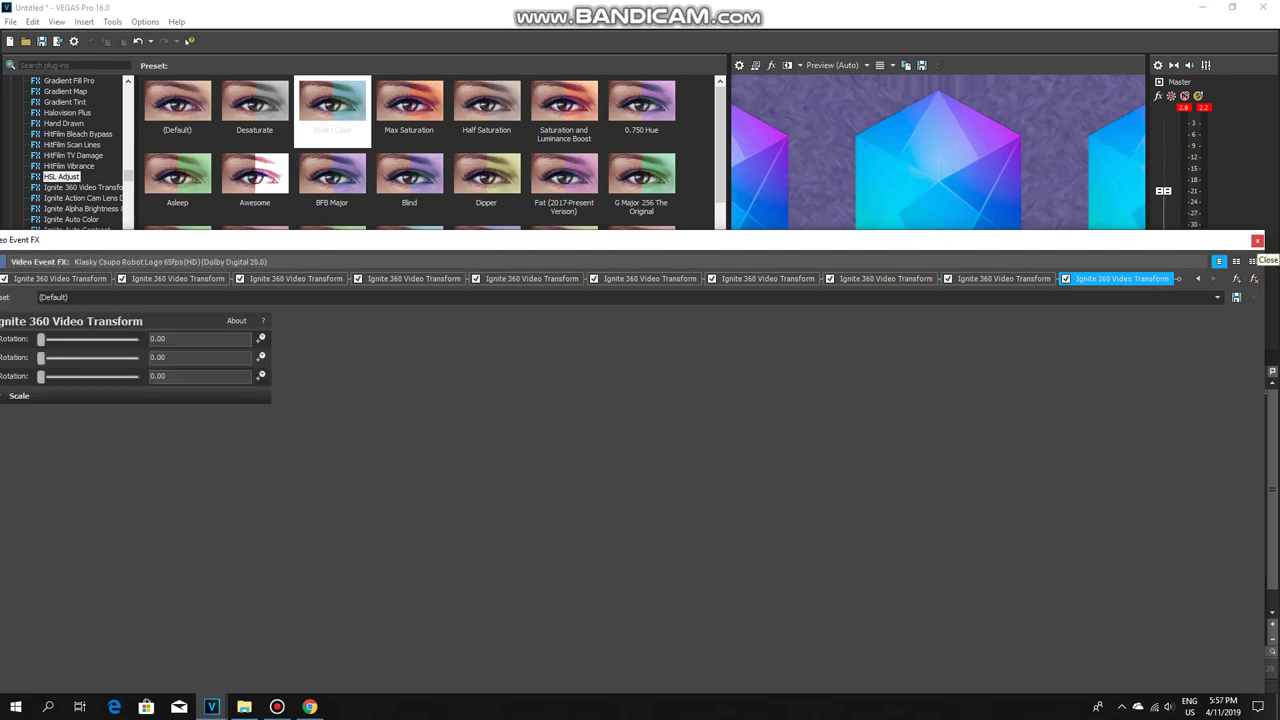
left_click(1257, 241)
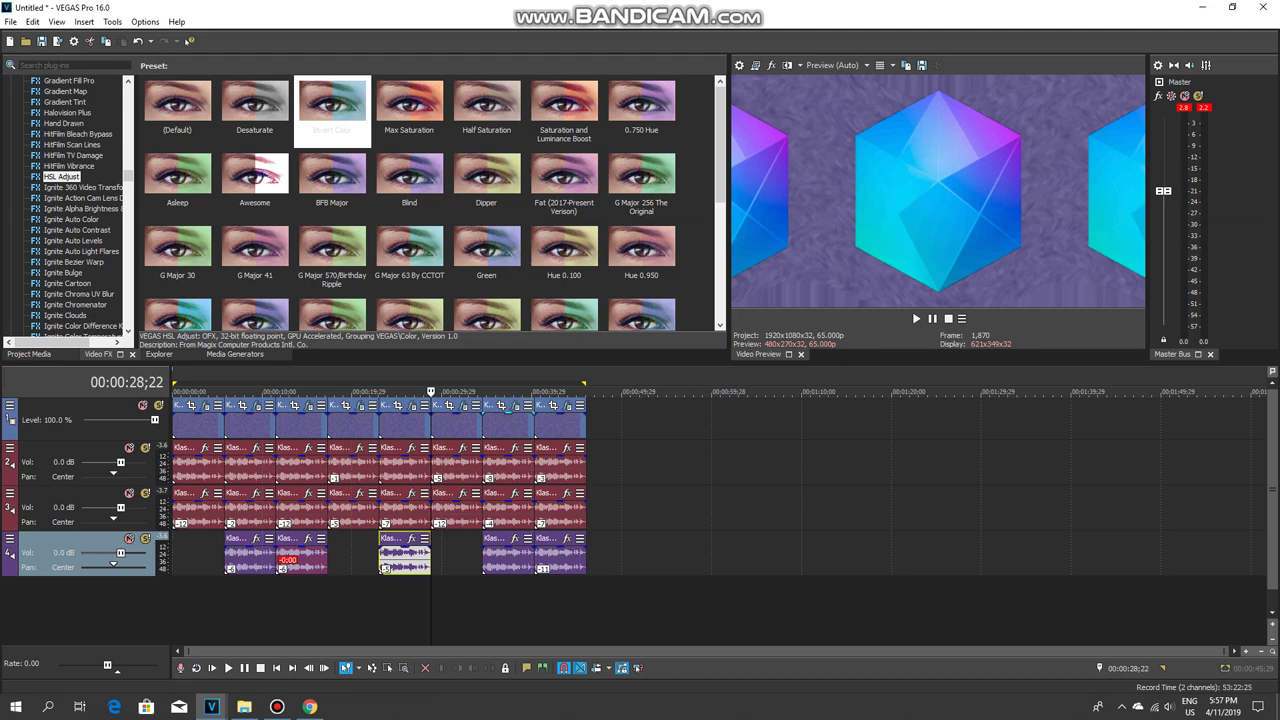
- Open the seventh video event's effects and examine each colour stop of its Gradient Map
left_click(512, 405)
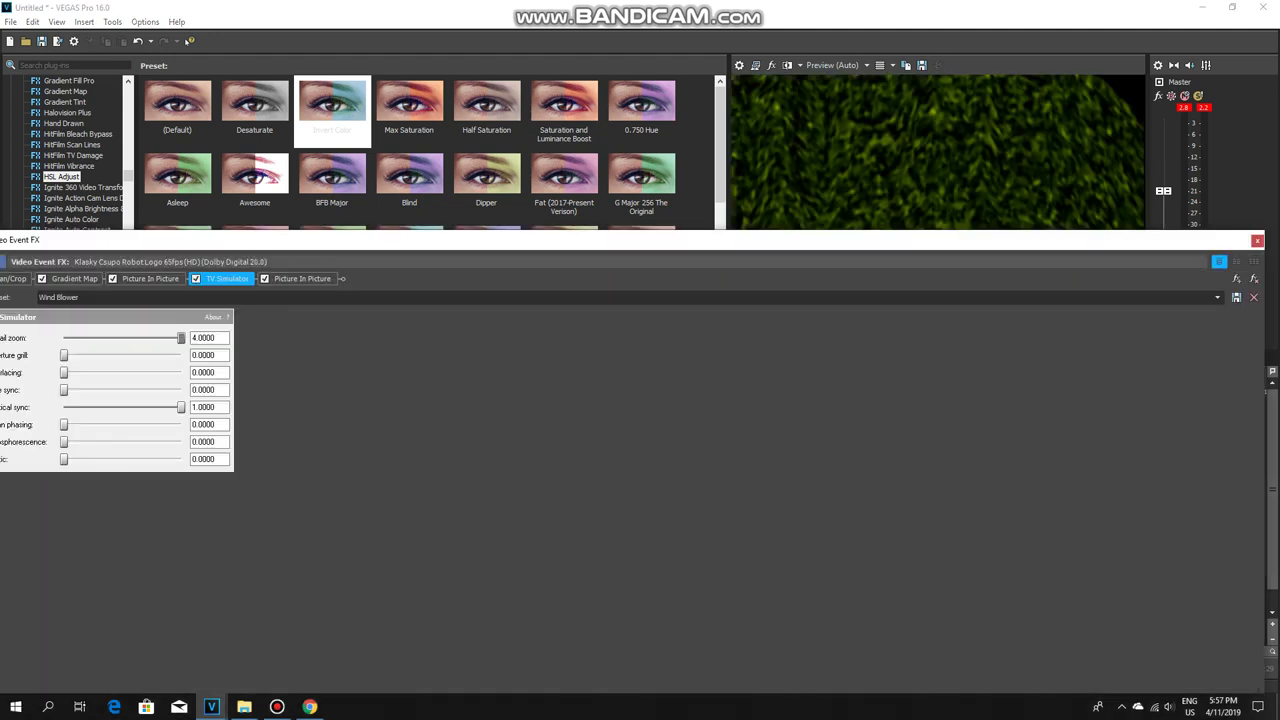
left_click(75, 278)
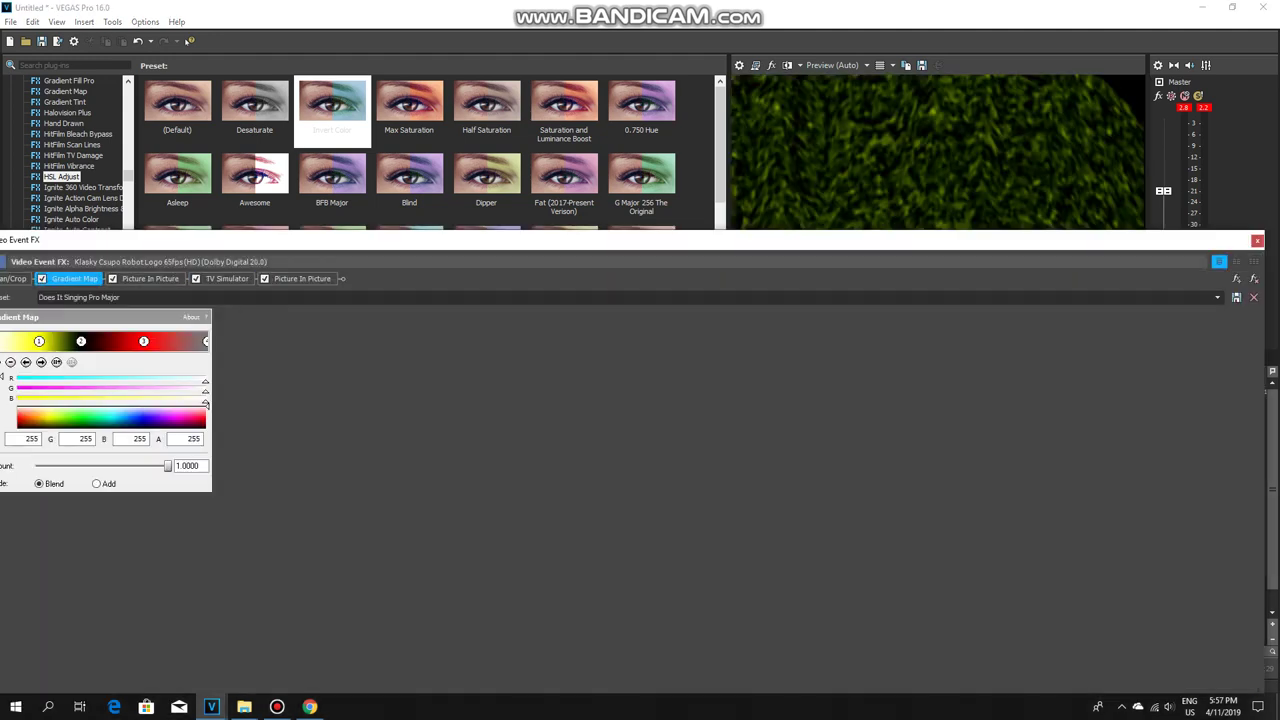
left_click_drag(120, 240, 355, 244)
left_click(280, 346)
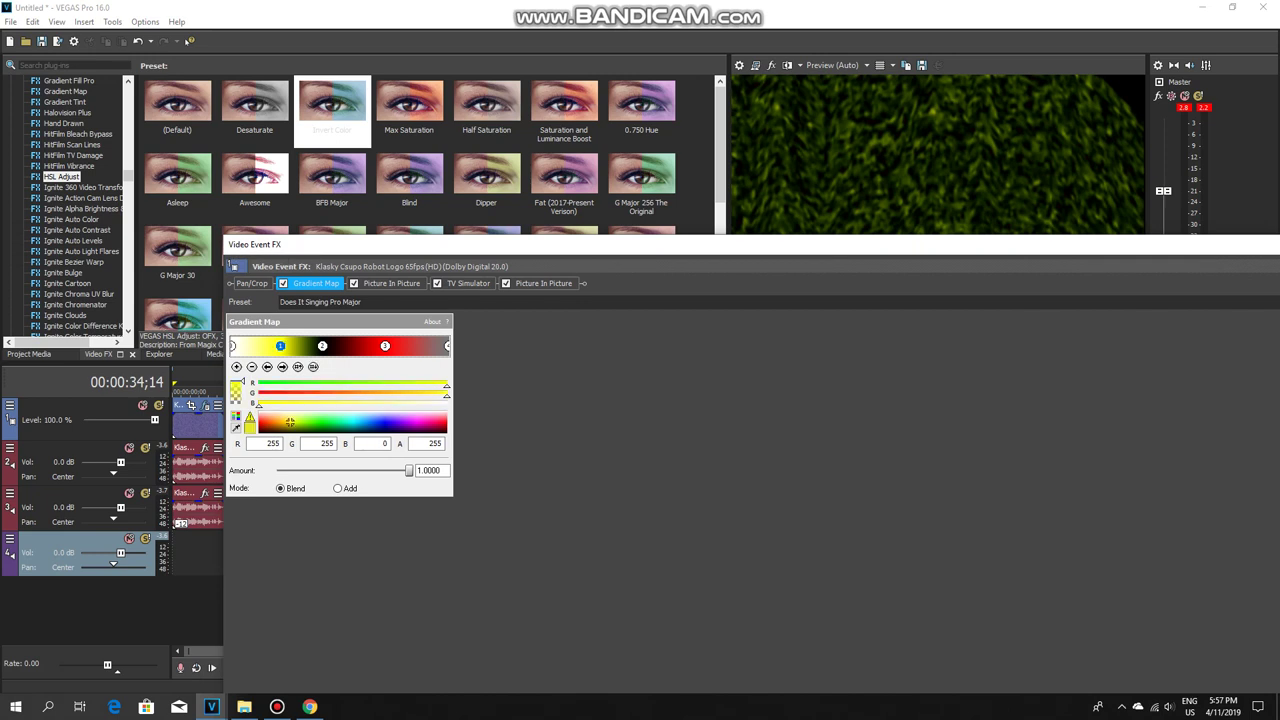
left_click(322, 346)
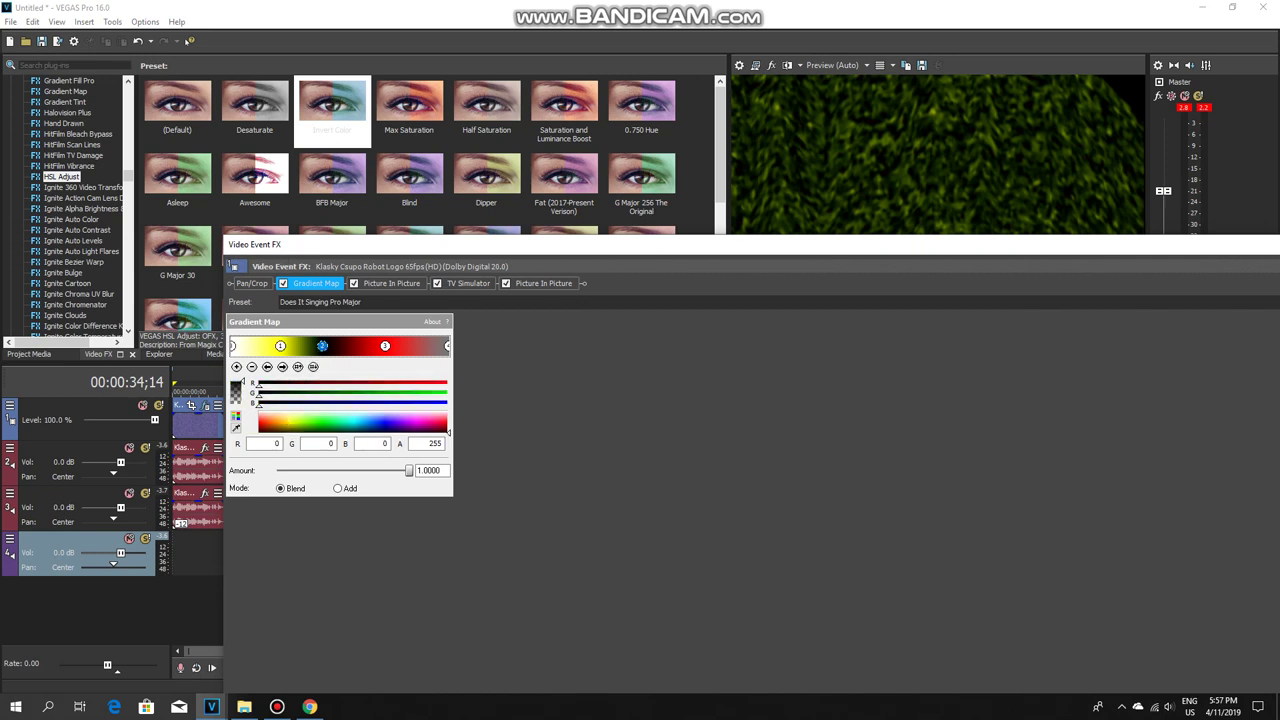
left_click(385, 346)
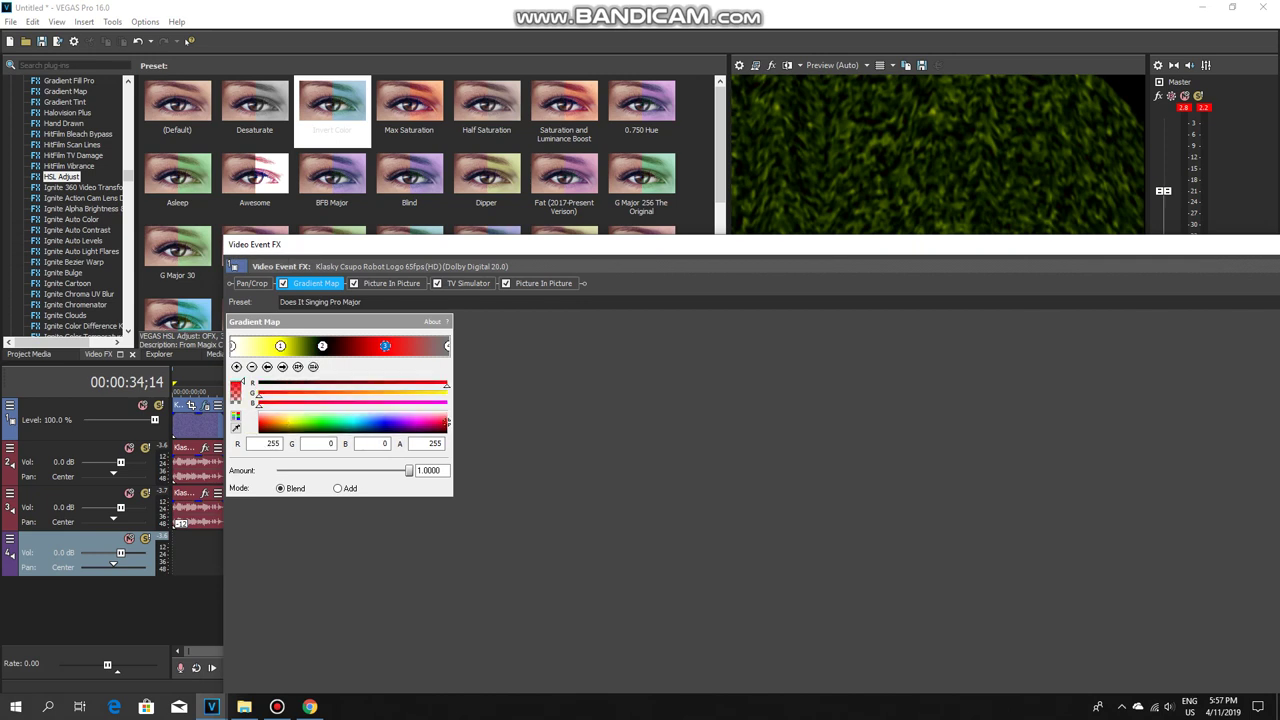
left_click(447, 346)
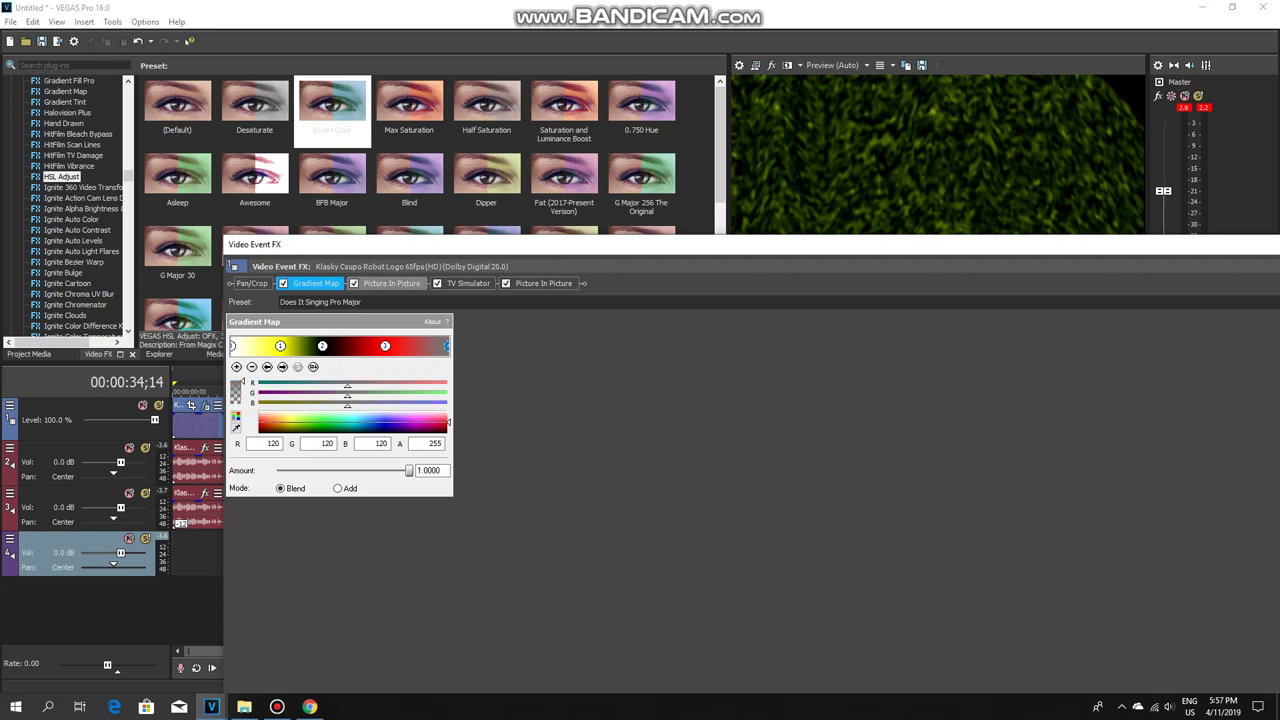
- Examine the first Picture In Picture, TV Simulator and final Picture In Picture effects of the seventh video event
left_click(391, 283)
left_click(468, 283)
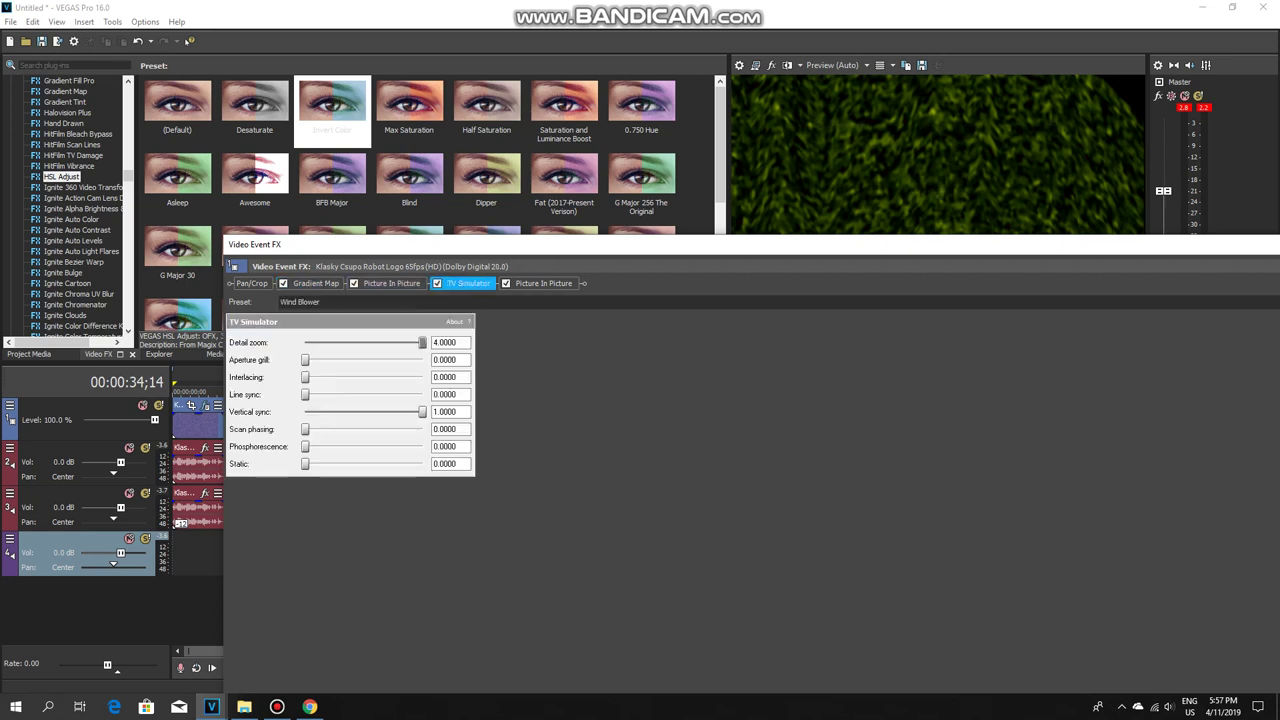
left_click(543, 283)
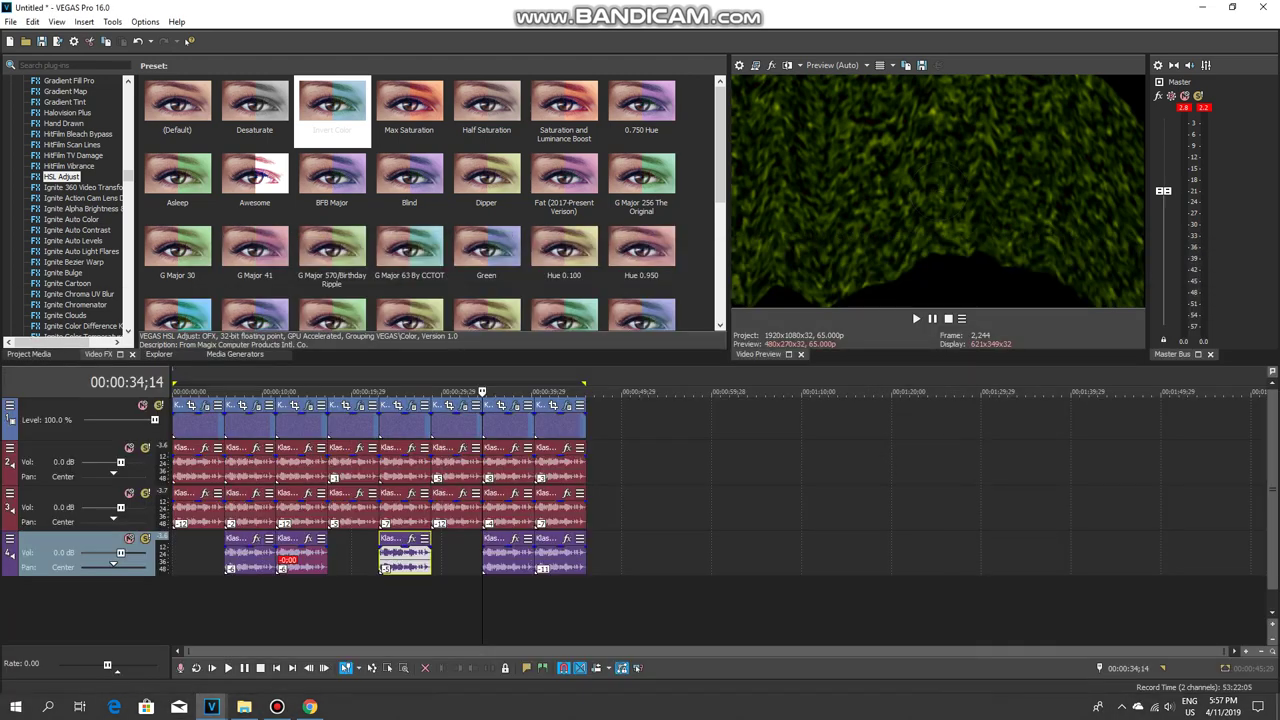
- Return to the fifth segment and examine the colour stops of the Gradient Map in its video event's effects chain
left_click(234, 391)
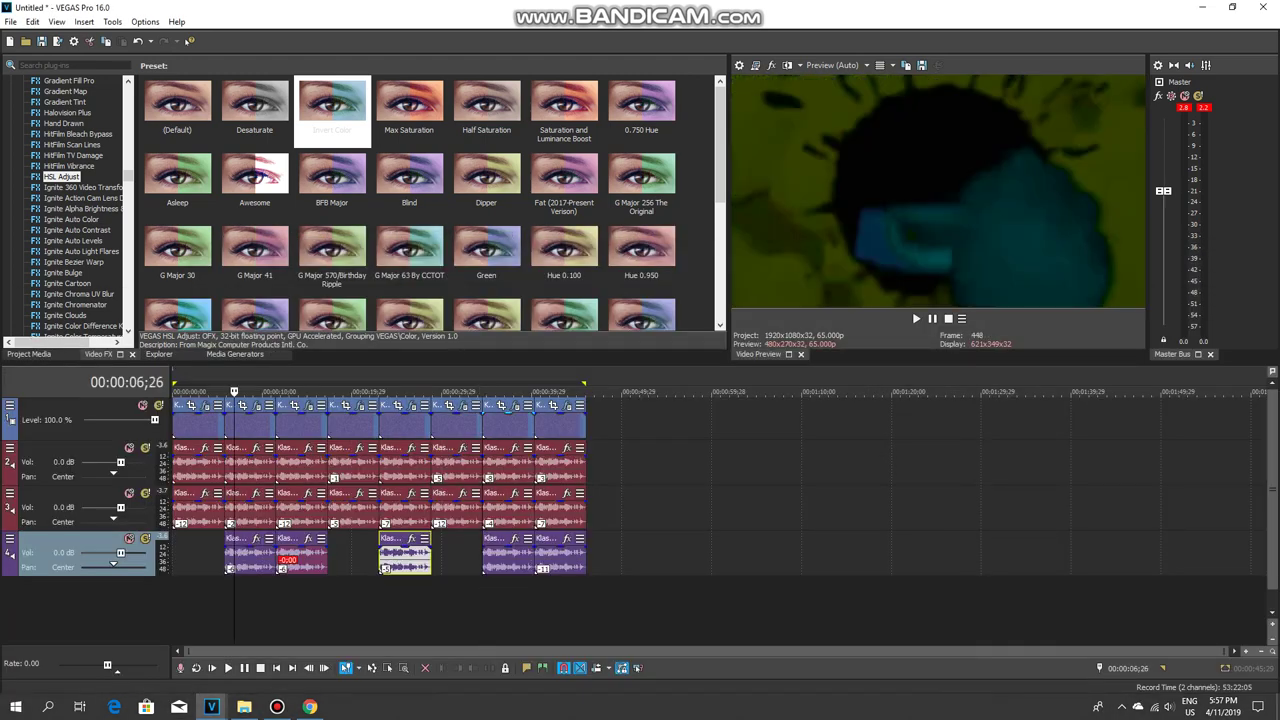
left_click_drag(234, 391, 392, 391)
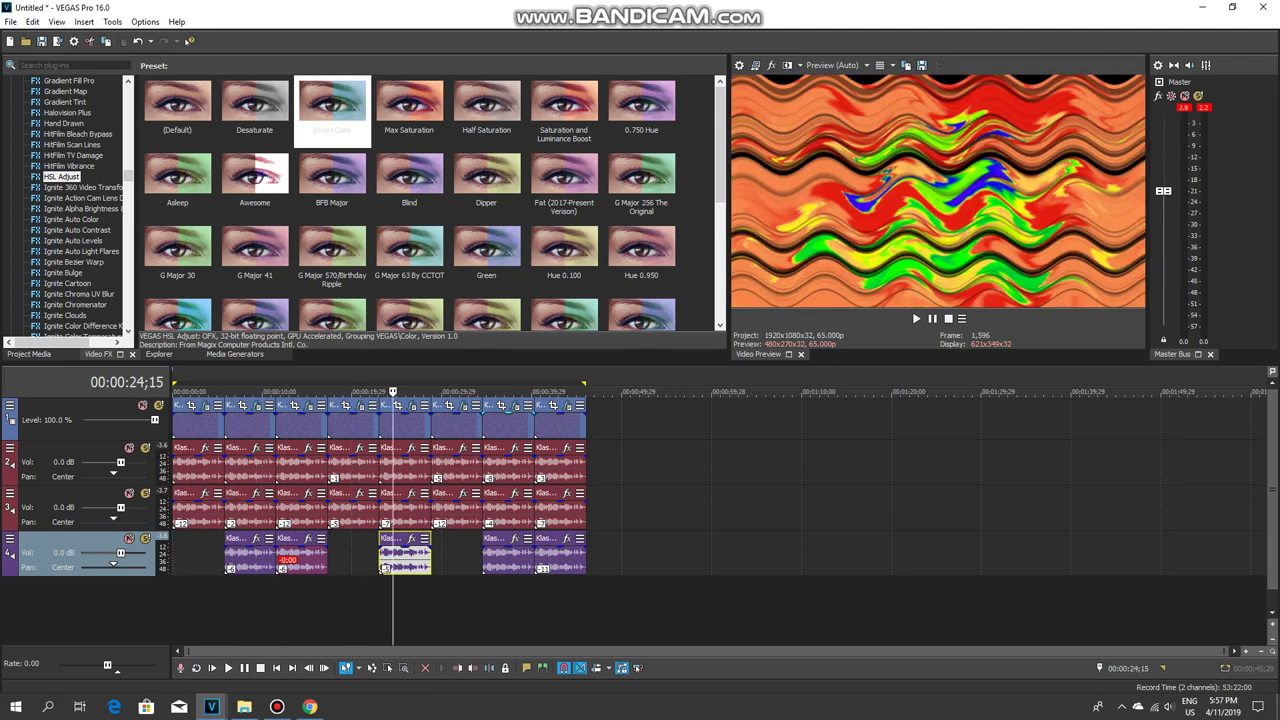
left_click(410, 405)
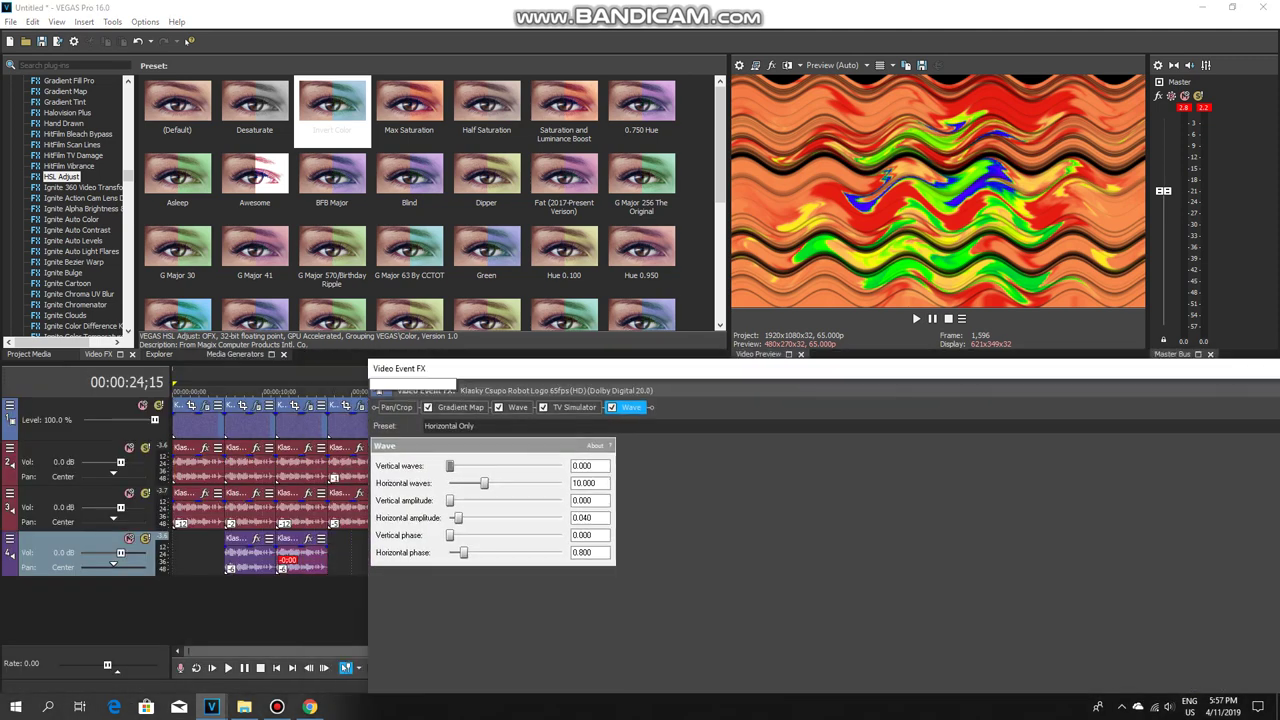
left_click(467, 409)
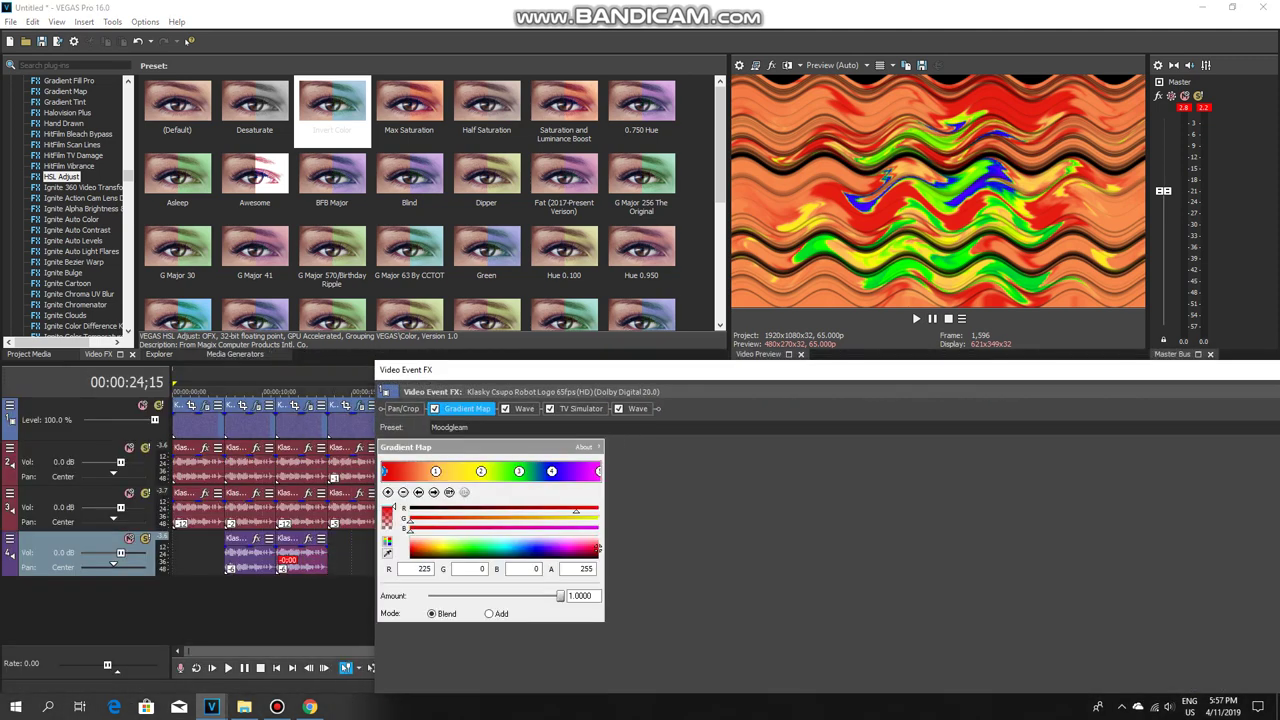
left_click(435, 471)
left_click(481, 471)
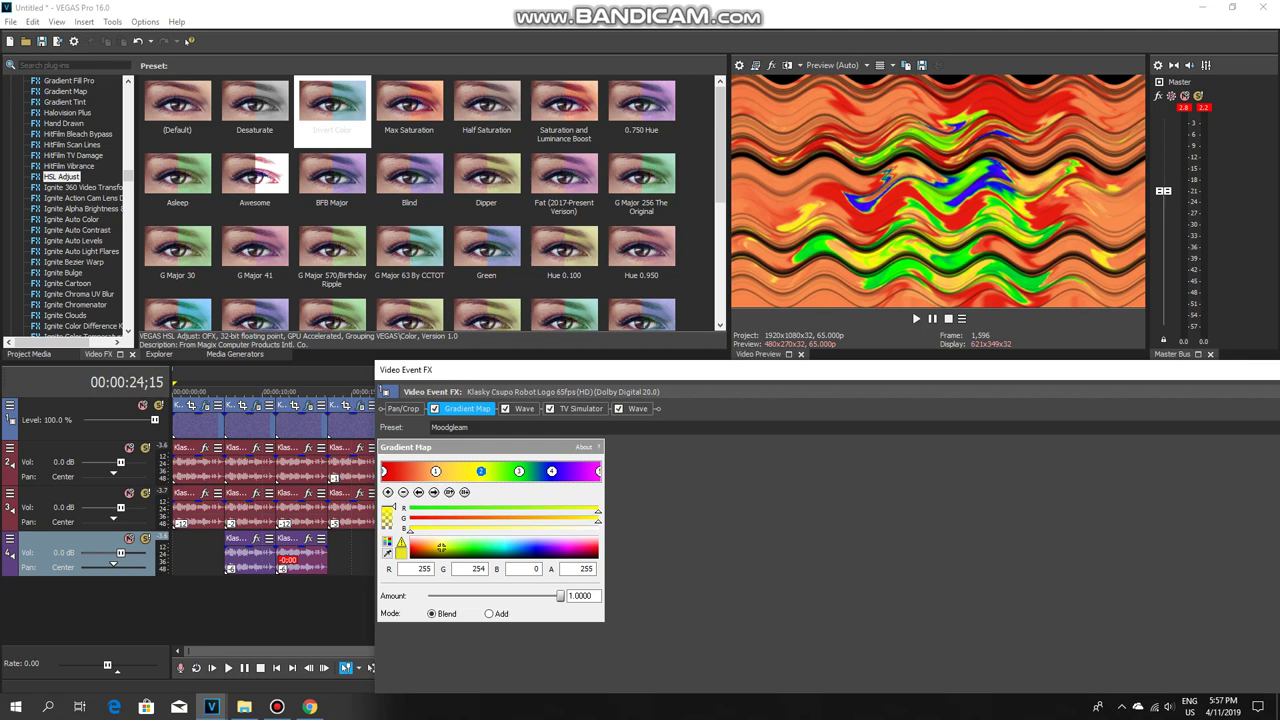
left_click(519, 471)
left_click(551, 471)
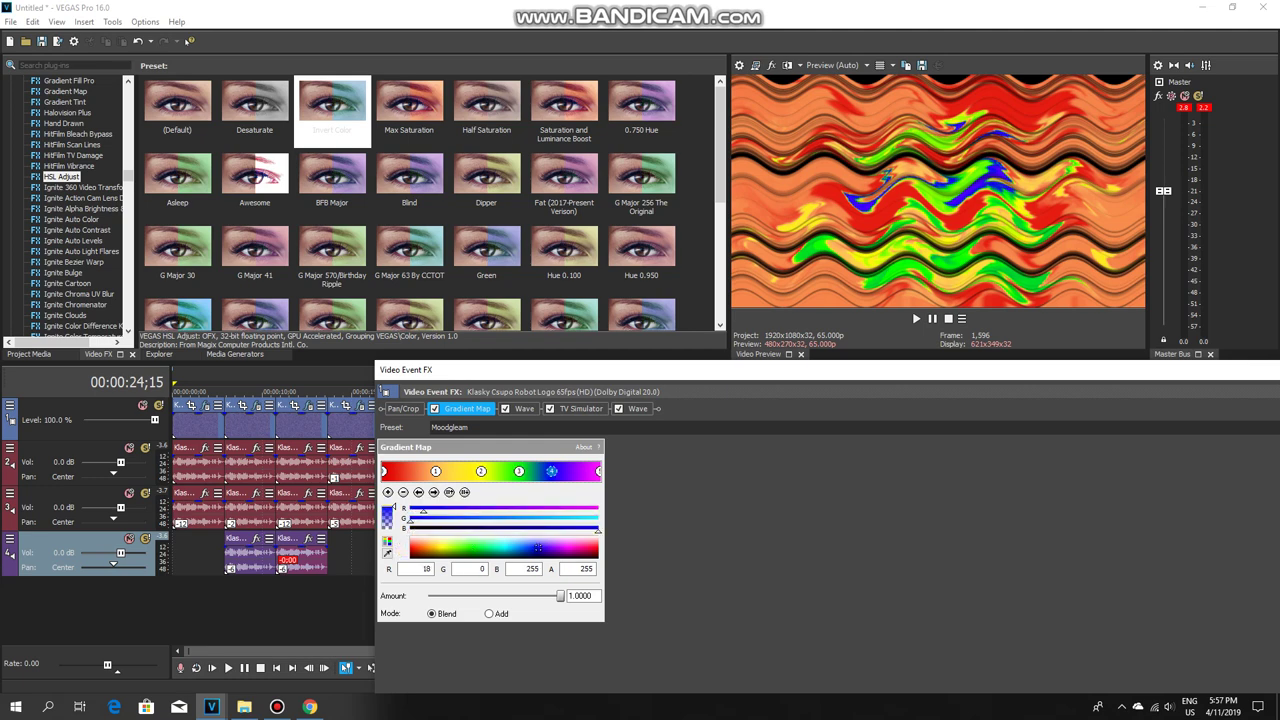
left_click(598, 471)
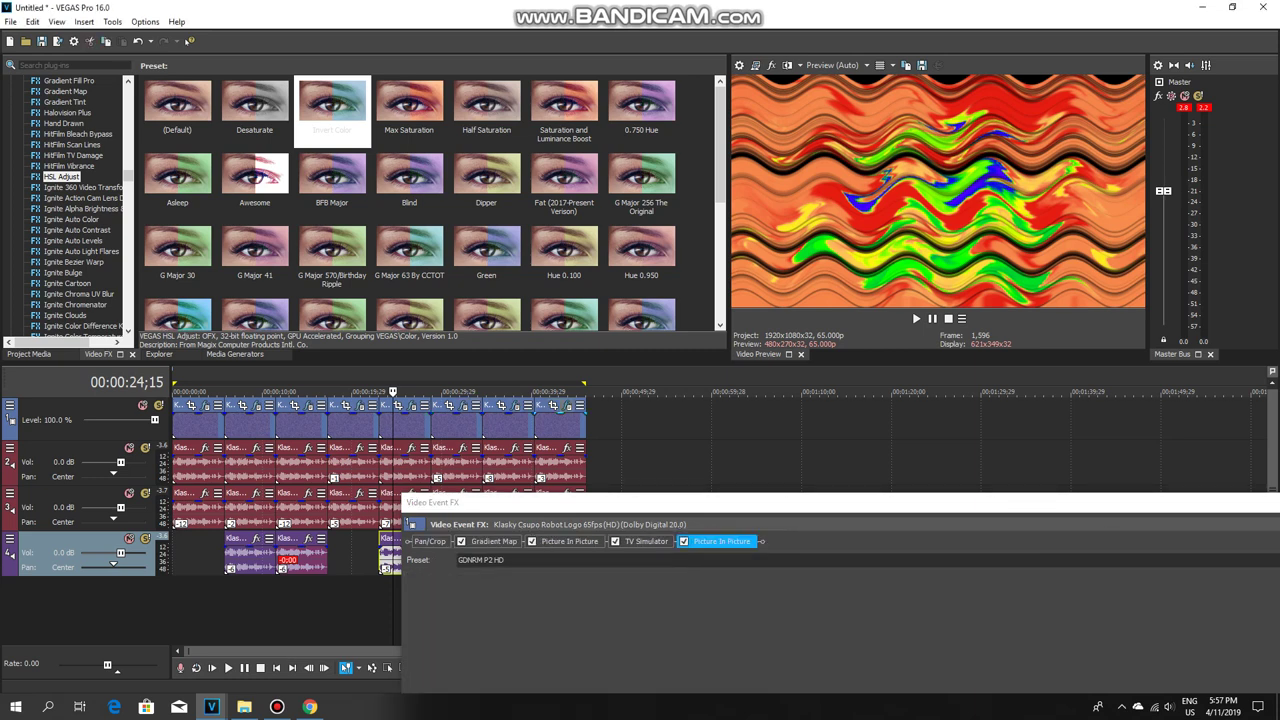
- Play the whole project from the beginning of the timeline
key("ctrl+Home")
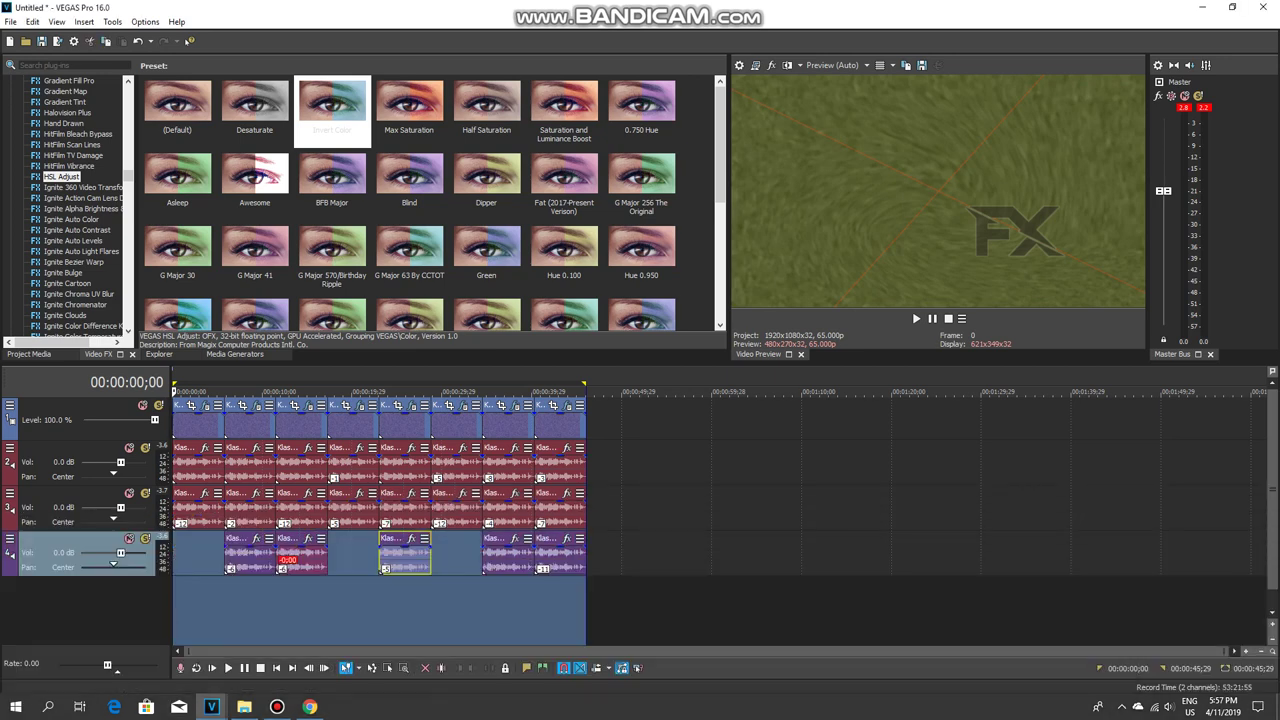
key("space")
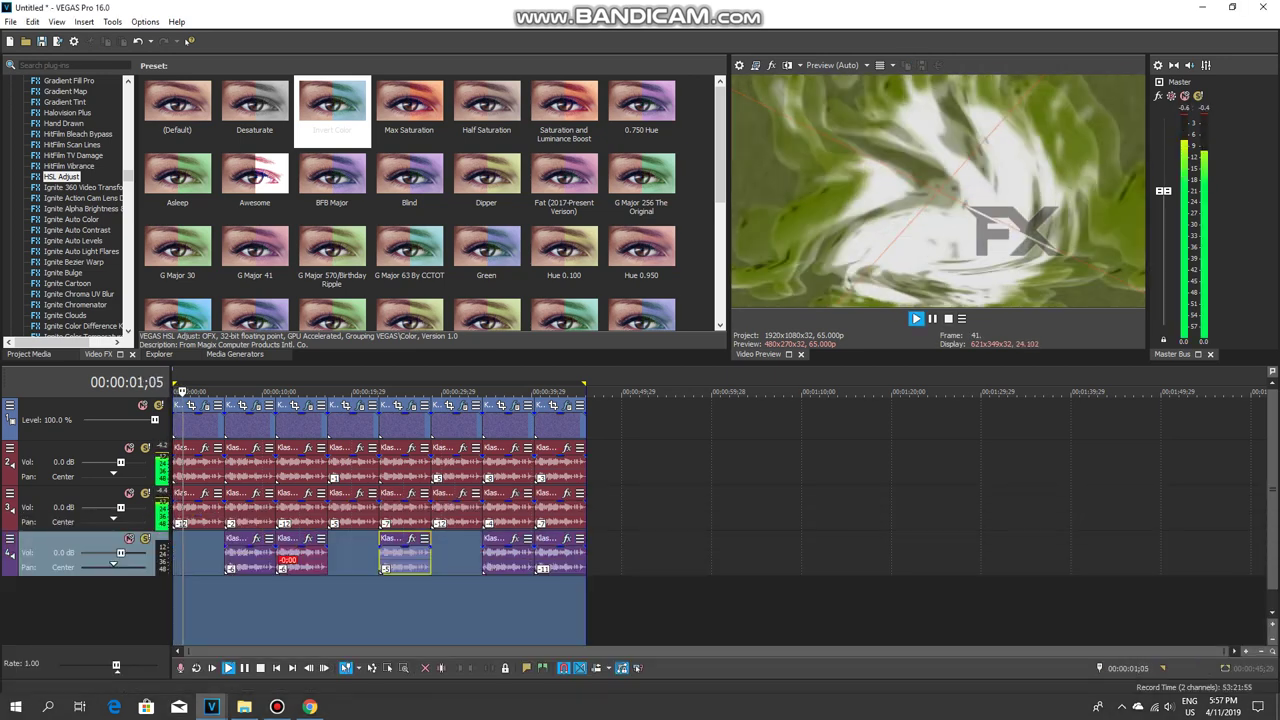